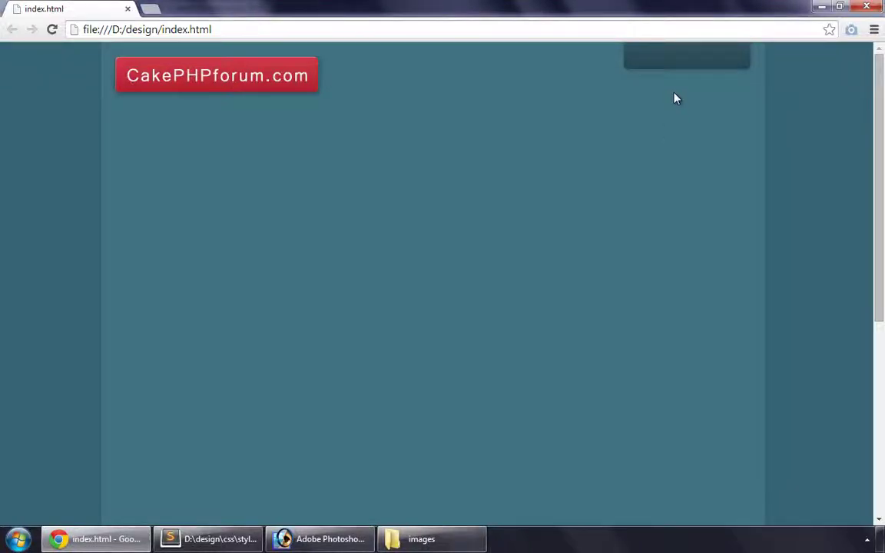
- Cut three slices in design.psd around the header words 'Login', 'or' and 'Register'
key("alt+Tab")
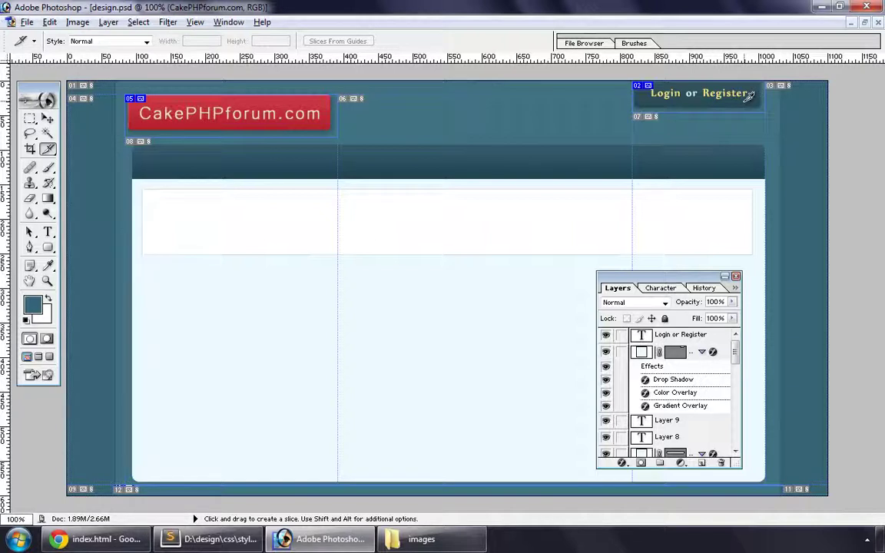
key("z")
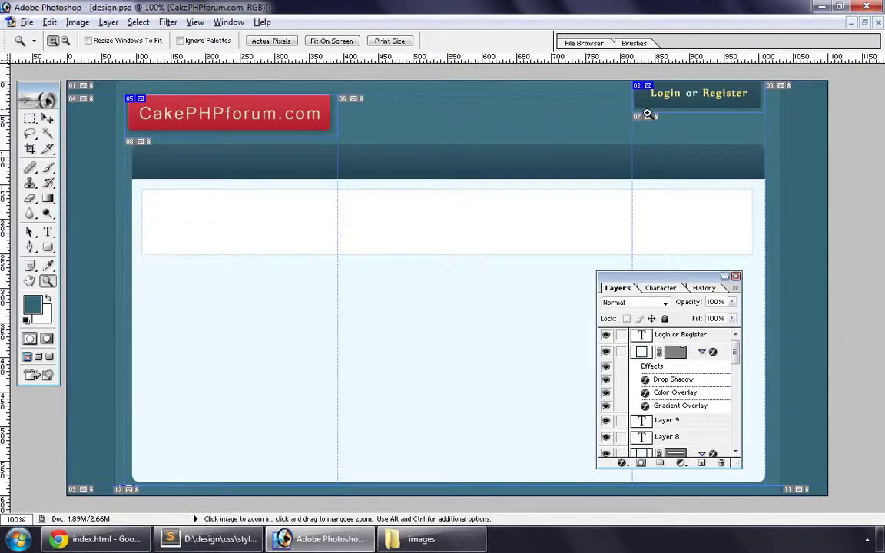
left_click_drag(751, 80, 643, 136)
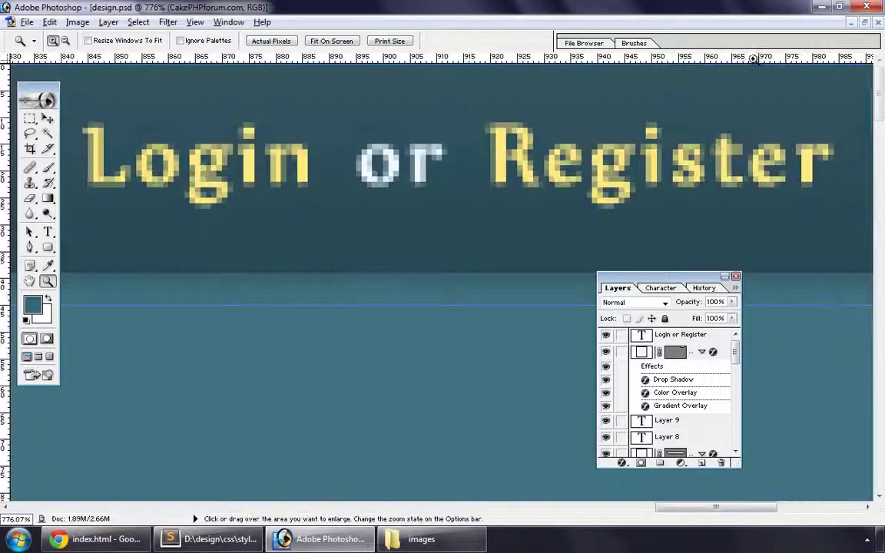
key("k")
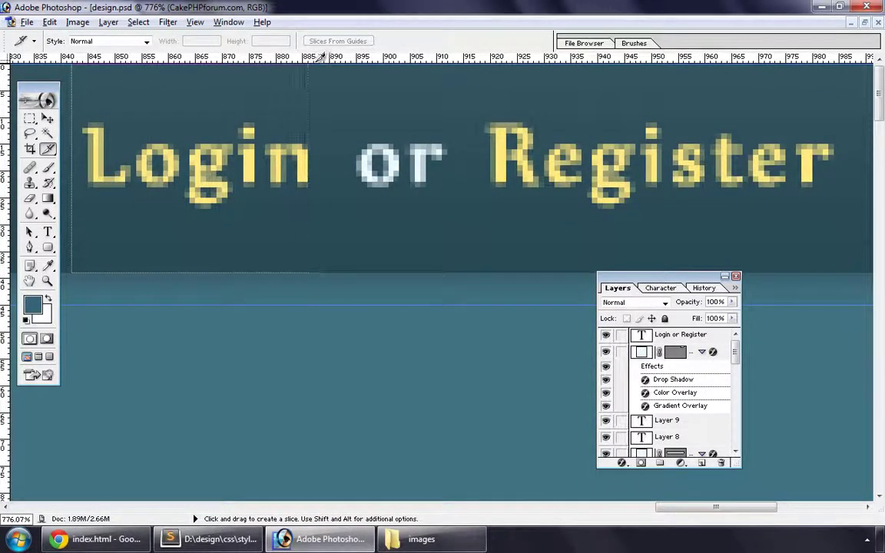
left_click_drag(237, 85, 334, 272)
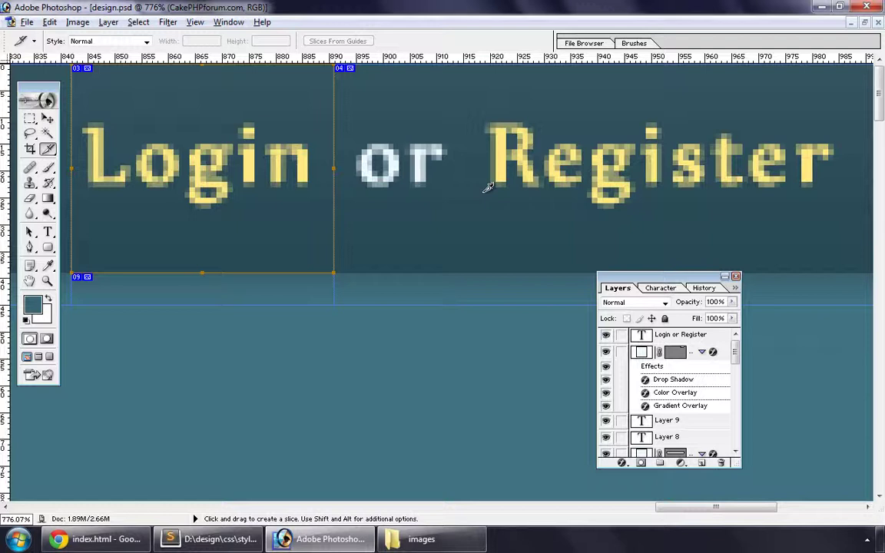
mouse_move(334, 272)
left_mouse_down()
mouse_move(478, 137)
mouse_move(464, 67)
left_mouse_up()
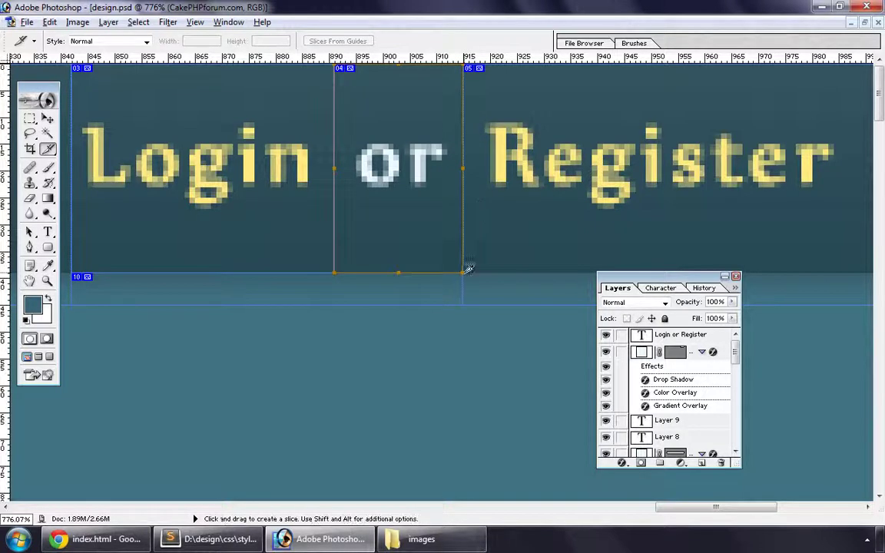
left_click_drag(464, 272, 850, 54)
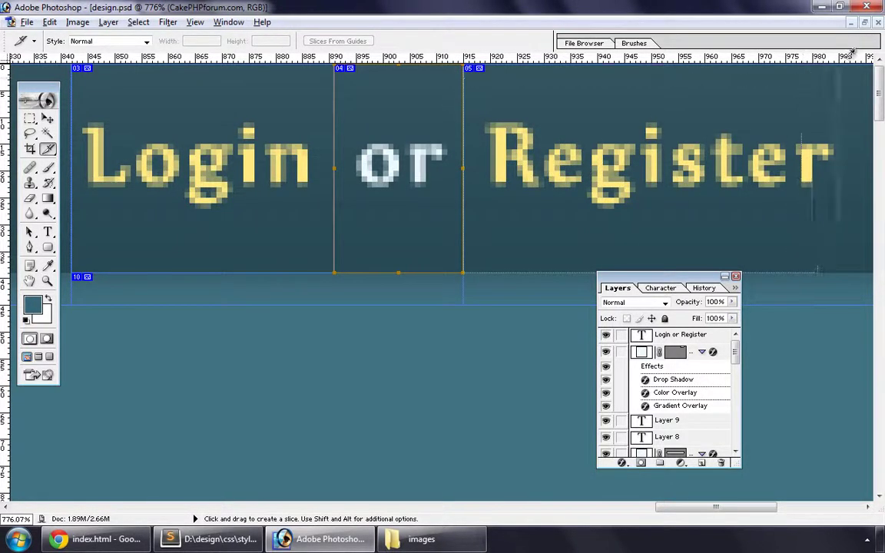
left_click_drag(851, 54, 764, 50)
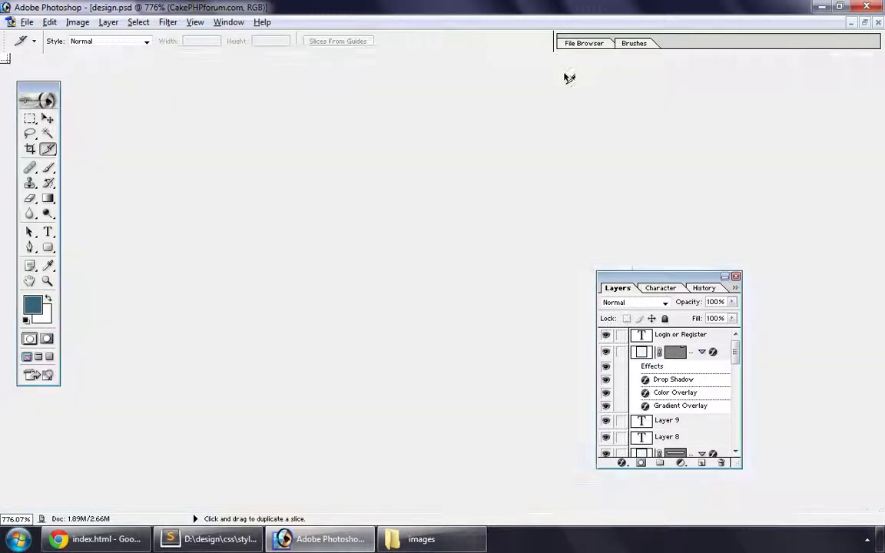
key("ctrl+alt+0")
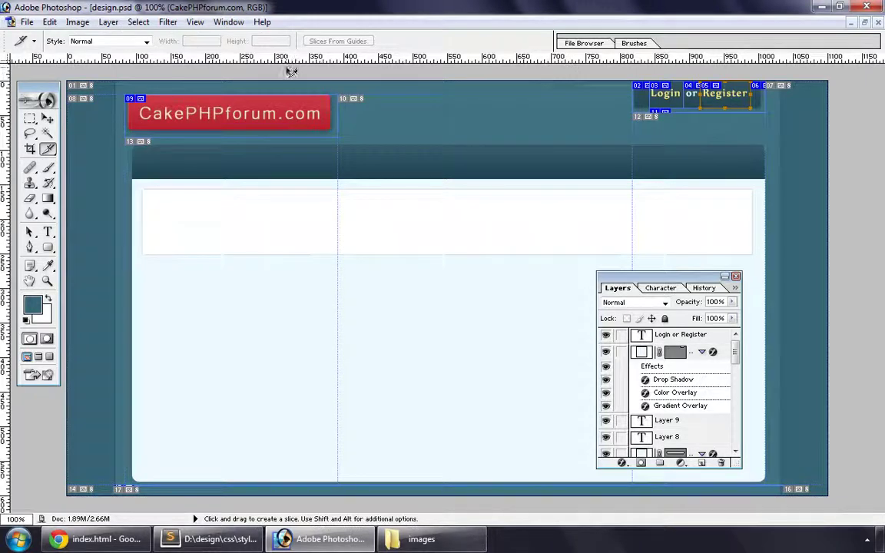
- Save for Web as HTML and Images into the images folder, replacing the existing files
key("ctrl+alt+shift+s")
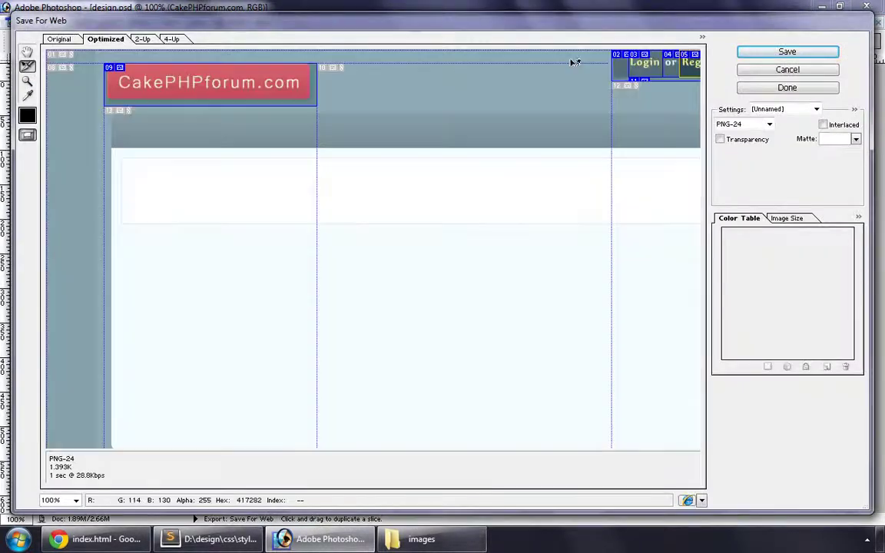
left_click(759, 54)
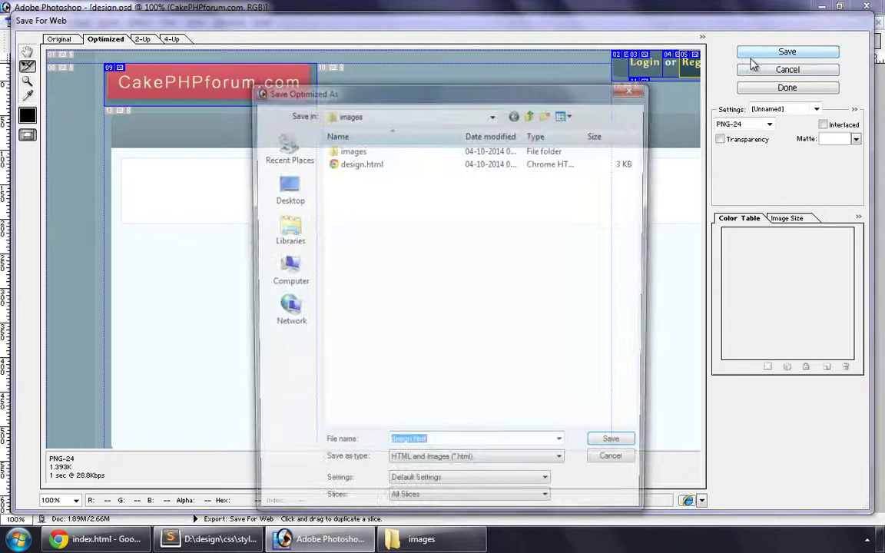
left_click(613, 449)
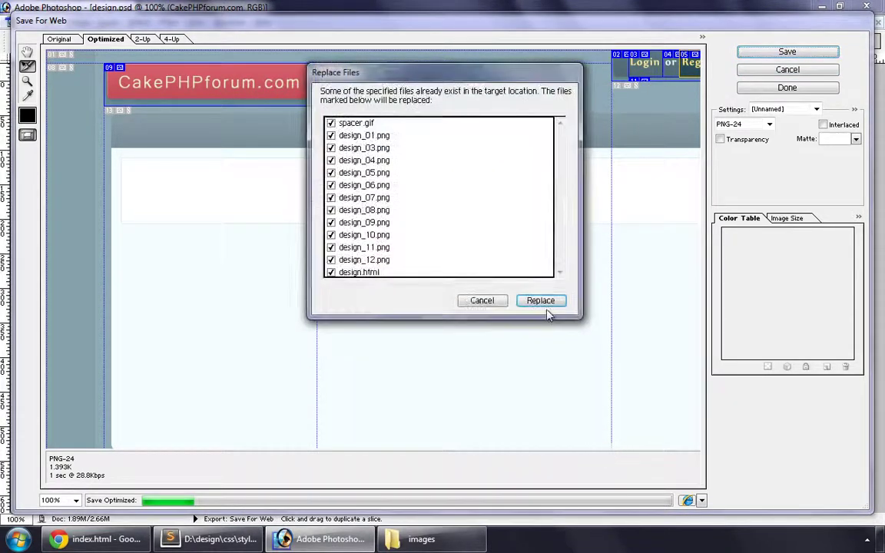
left_click(538, 297)
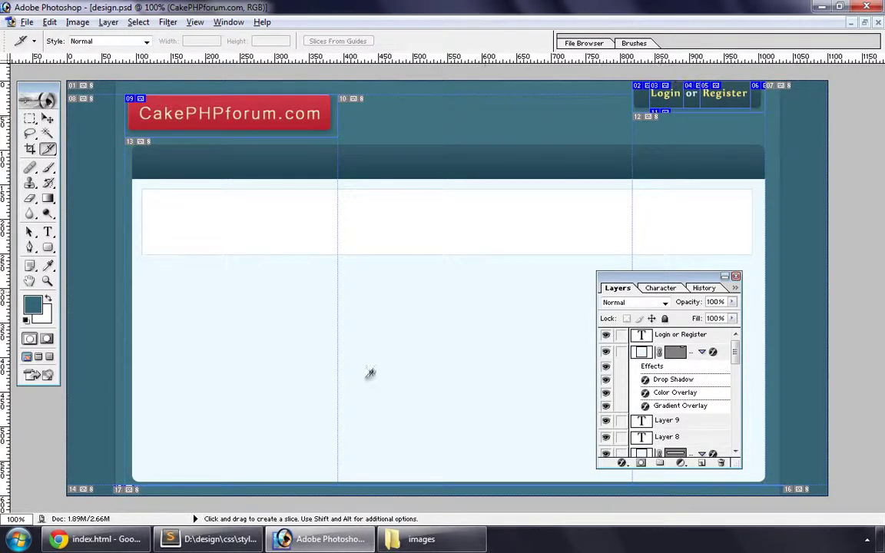
- Insert <a class="login_btn"></a> inside the login_btns div, save index.html, and copy 'login_btn'
key("alt+Tab")
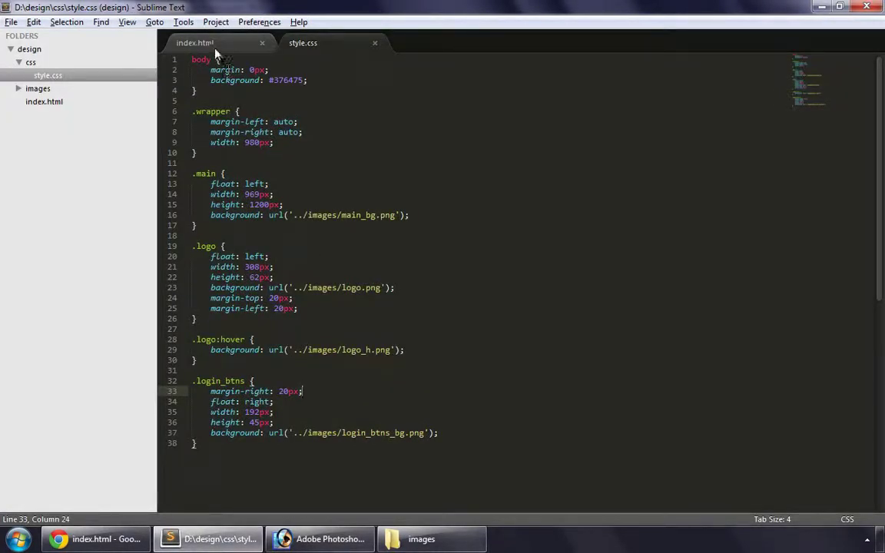
left_click(193, 43)
left_click(306, 163)
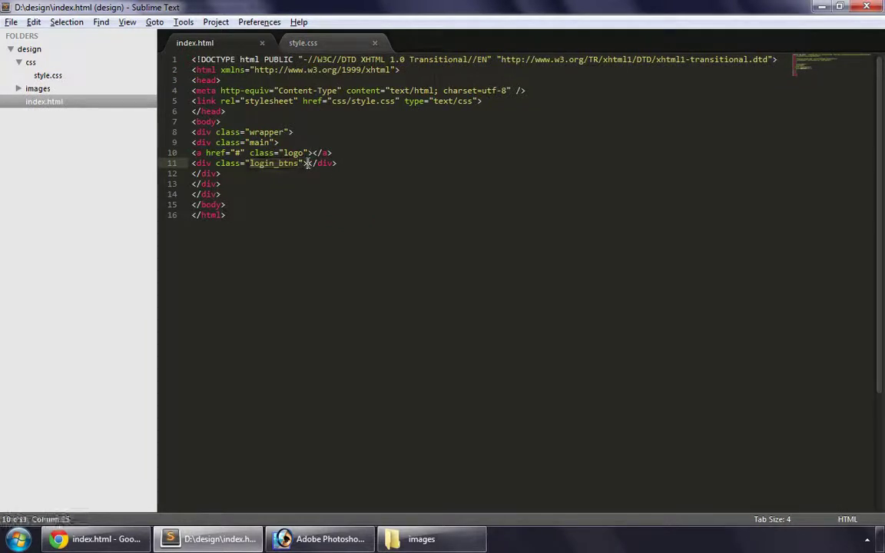
key("Return")
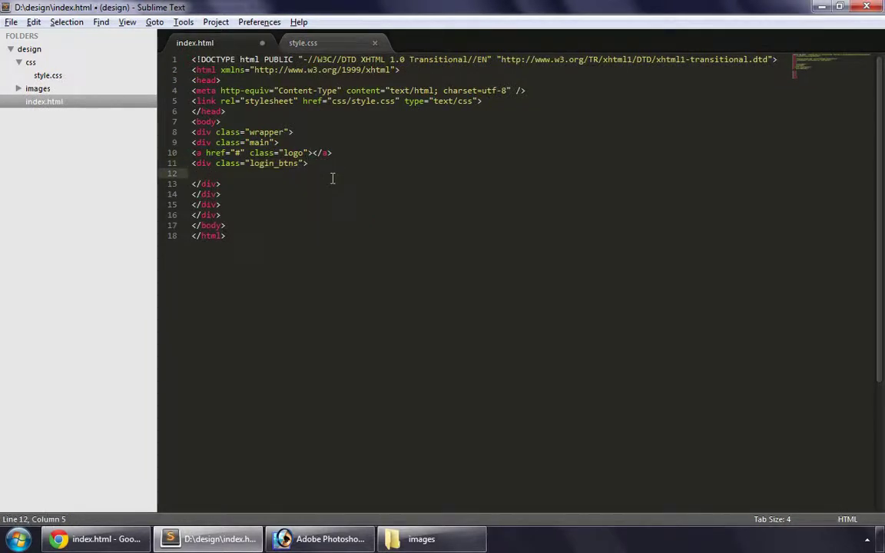
type("<a c")
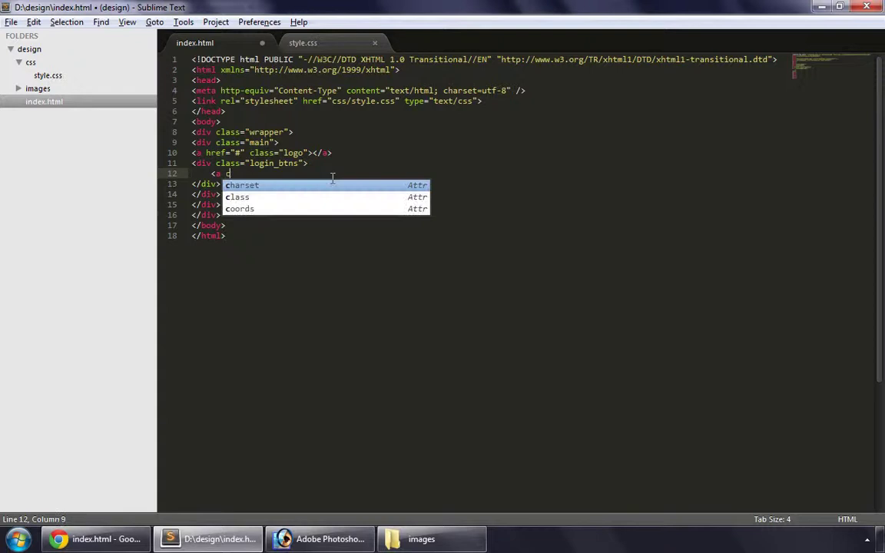
type("lass=\"")
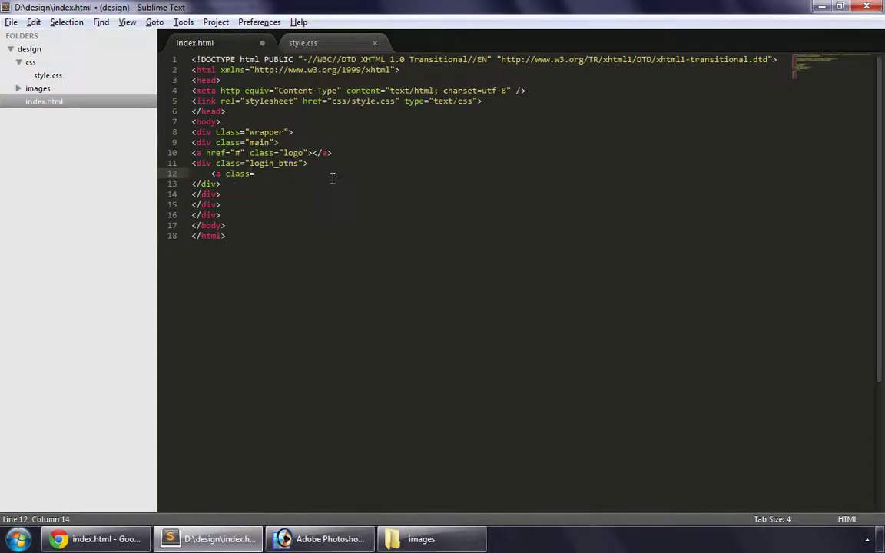
type("login_btn\">")
type("</a>")
key("ctrl+s")
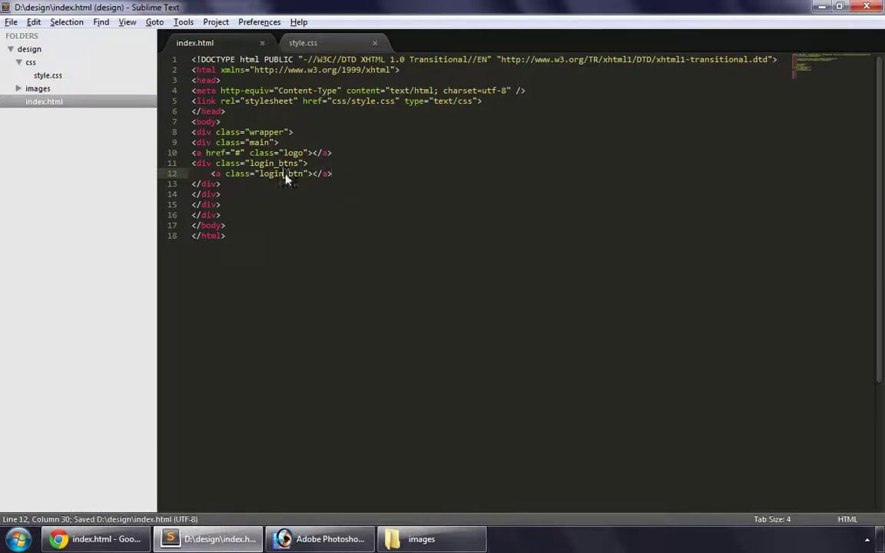
double_click(286, 175)
key("ctrl+c")
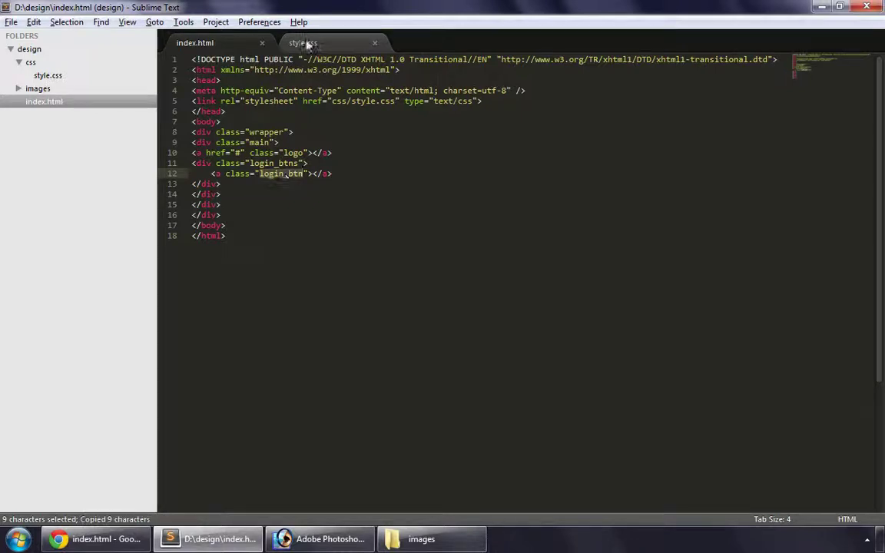
- Start a new .login_btn { rule at the end of style.css
left_click(307, 45)
key("ctrl+End")
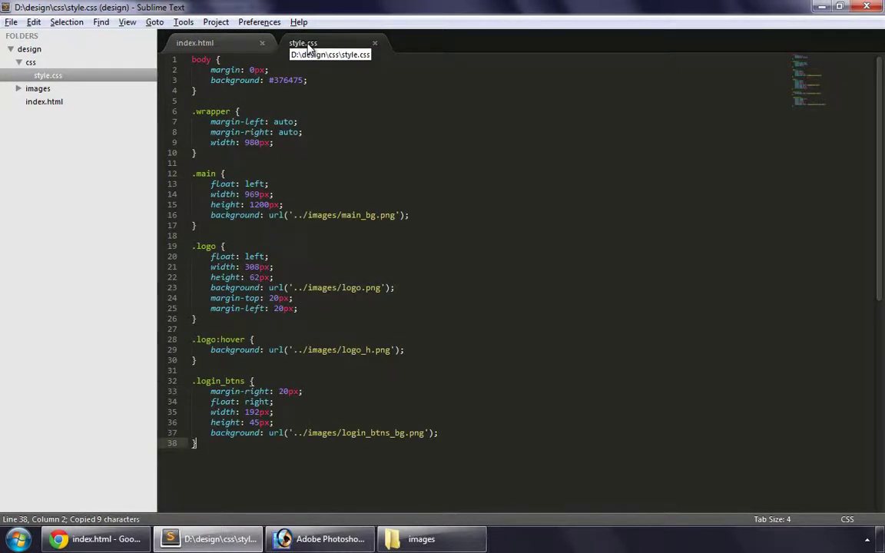
key("Return")
key("Return")
key("ctrl+v")
type("{")
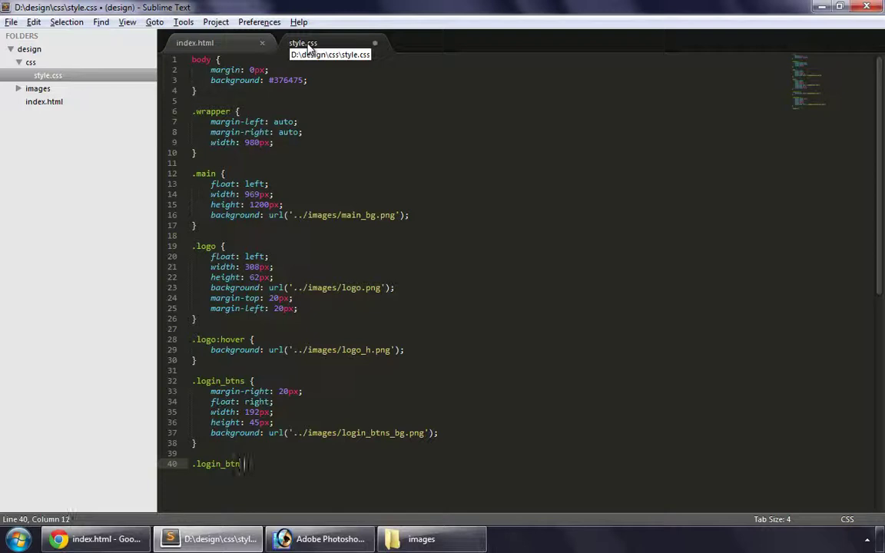
key("Return")
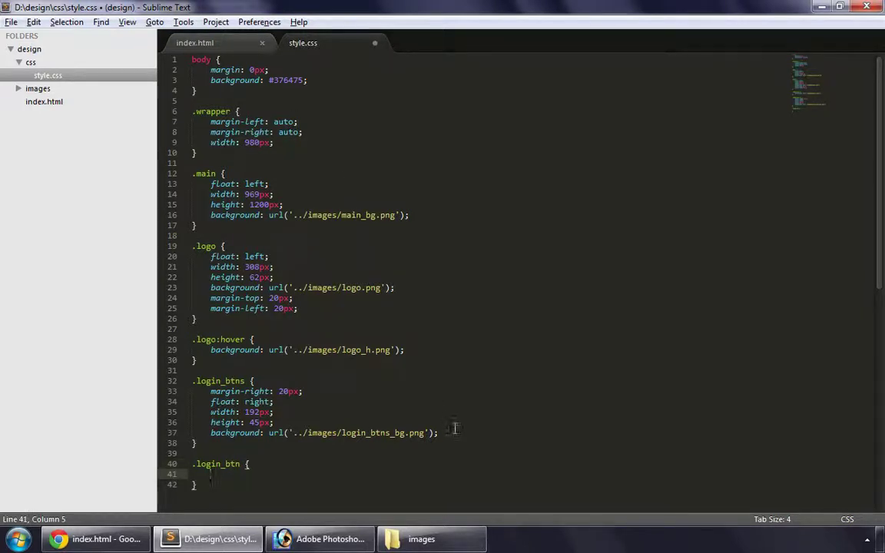
- Copy the float, width, height and background lines from .login_btns into .login_btn and save
left_click(454, 433)
key("shift+Home")
key("shift+Up")
key("shift+Up")
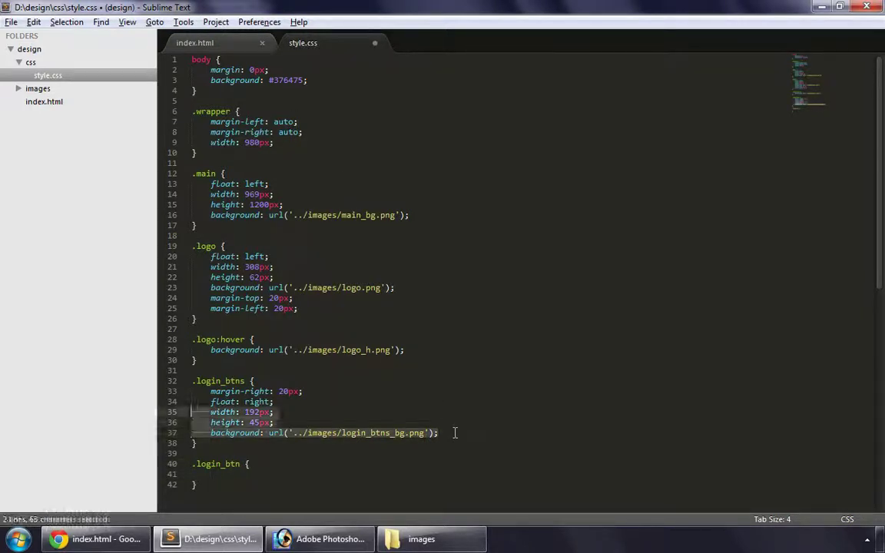
key("shift+Up")
key("ctrl+c")
left_click(310, 479)
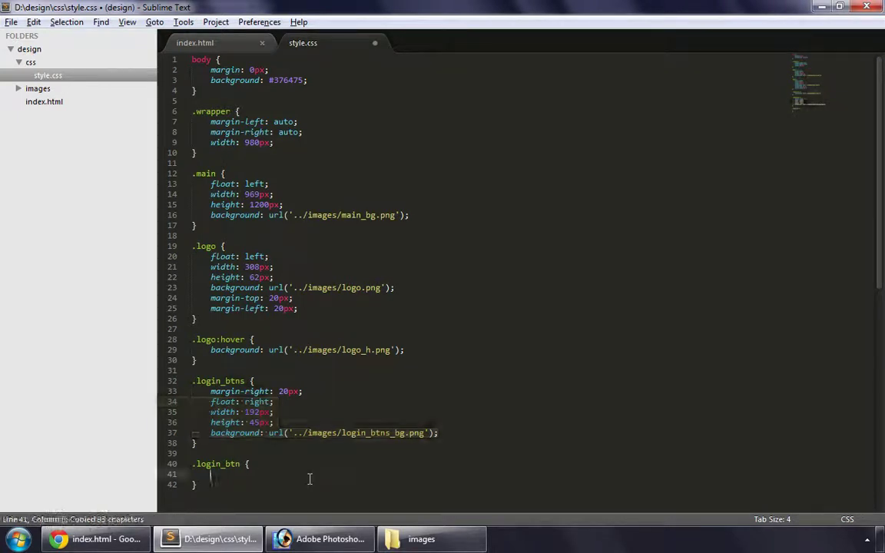
key("shift+Home")
key("ctrl+v")
key("ctrl+s")
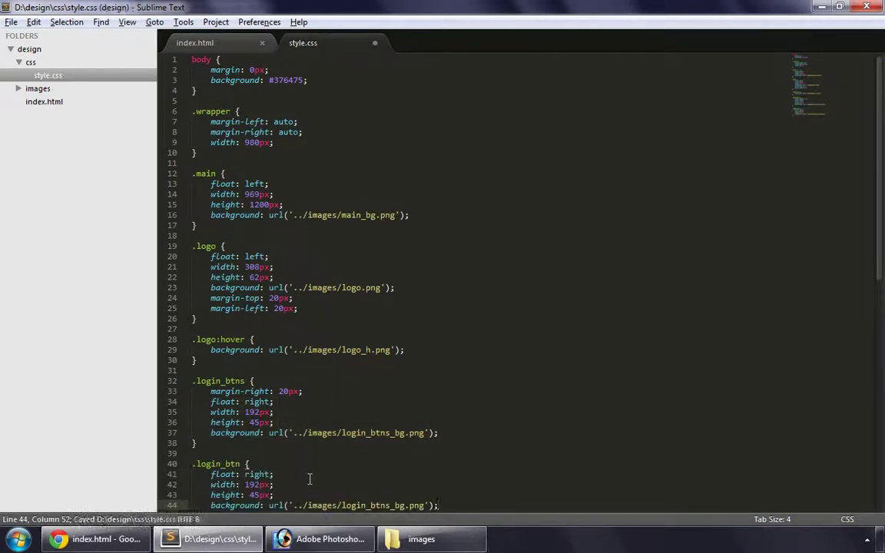
- Locate the 49×39 slice design_03.png in the images subfolder, then return to design\images
left_click(423, 539)
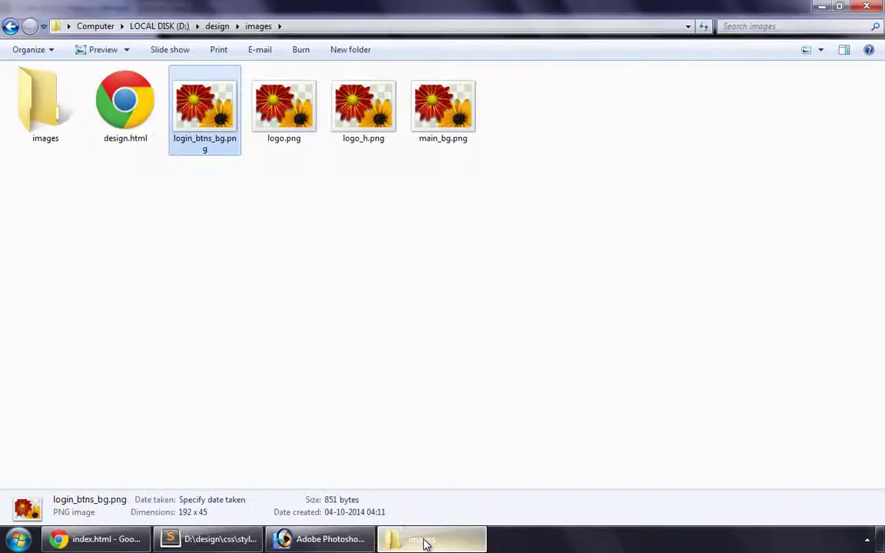
double_click(52, 138)
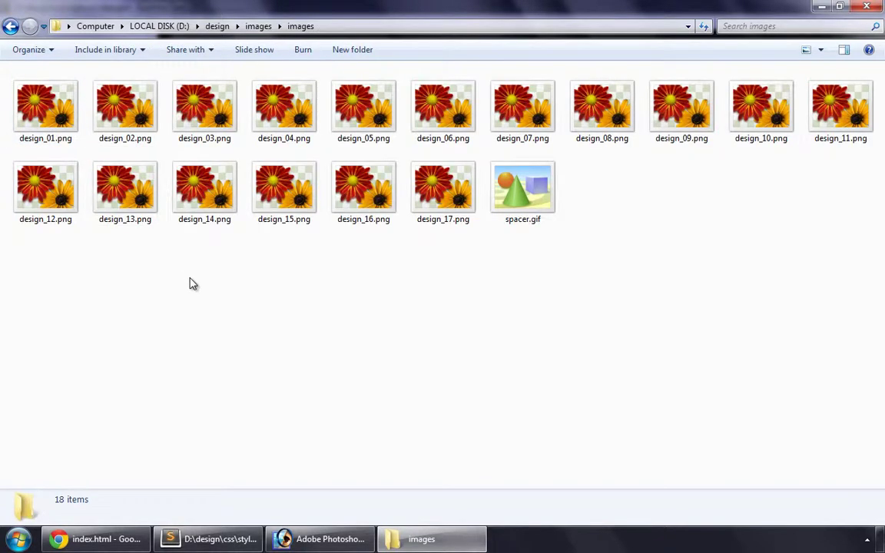
left_click(214, 131)
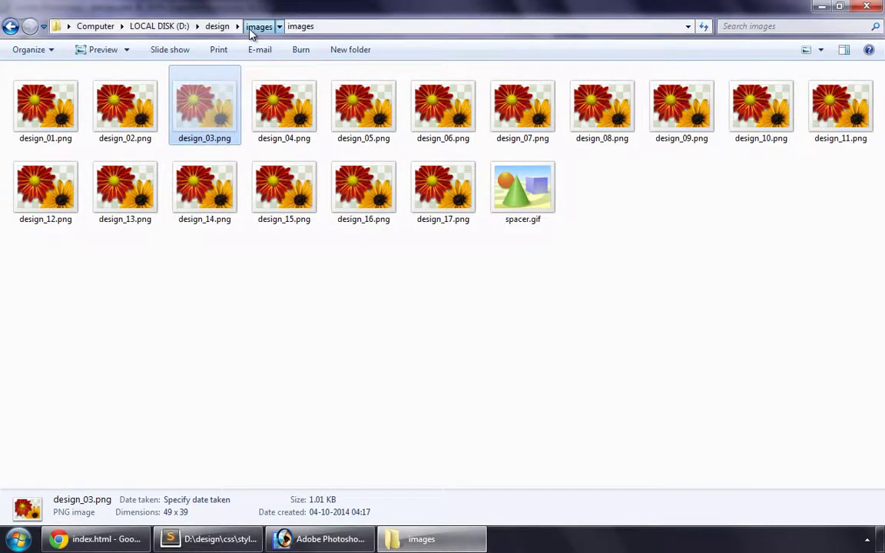
left_click(258, 26)
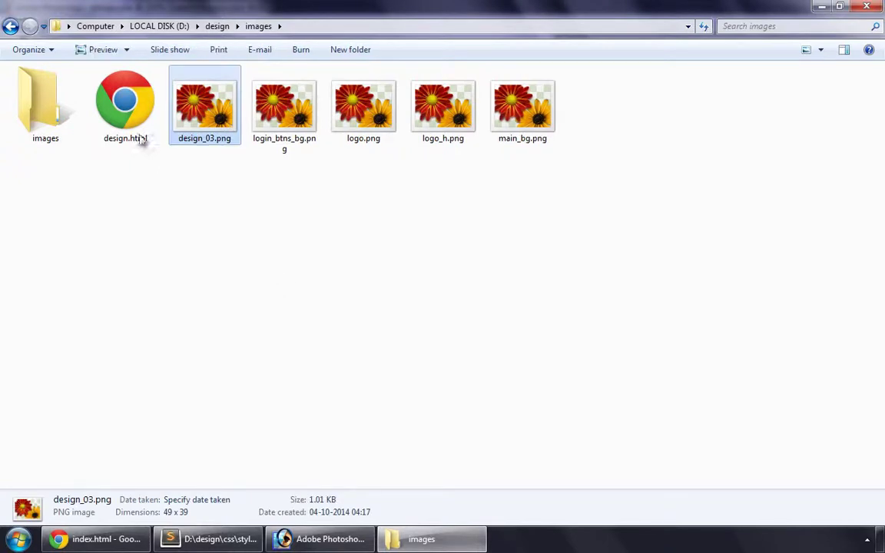
- Rename design_03.png to lgin_btn.png
right_click(183, 139)
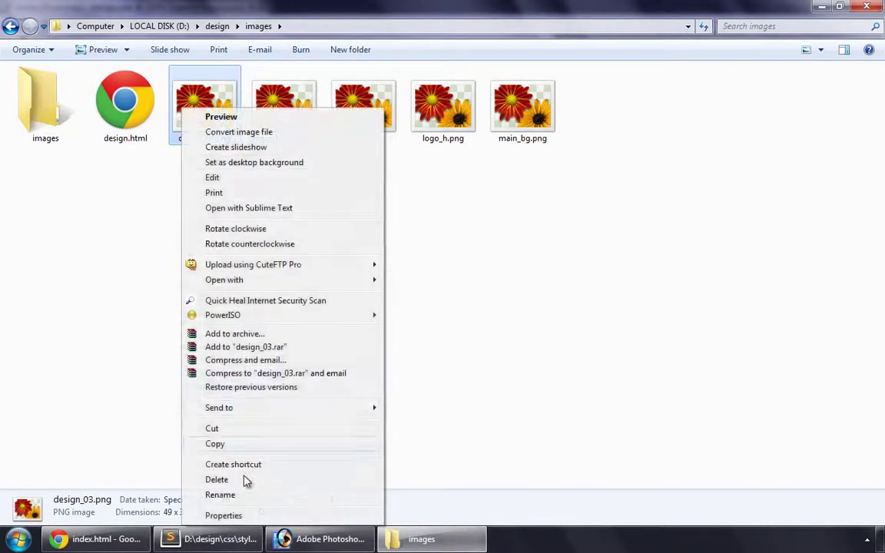
left_click(269, 492)
type("lg")
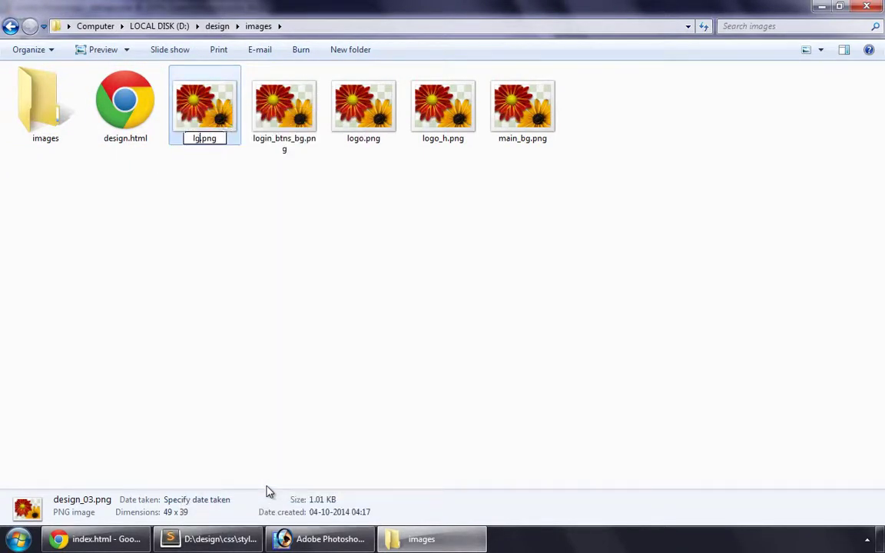
type("in_btn")
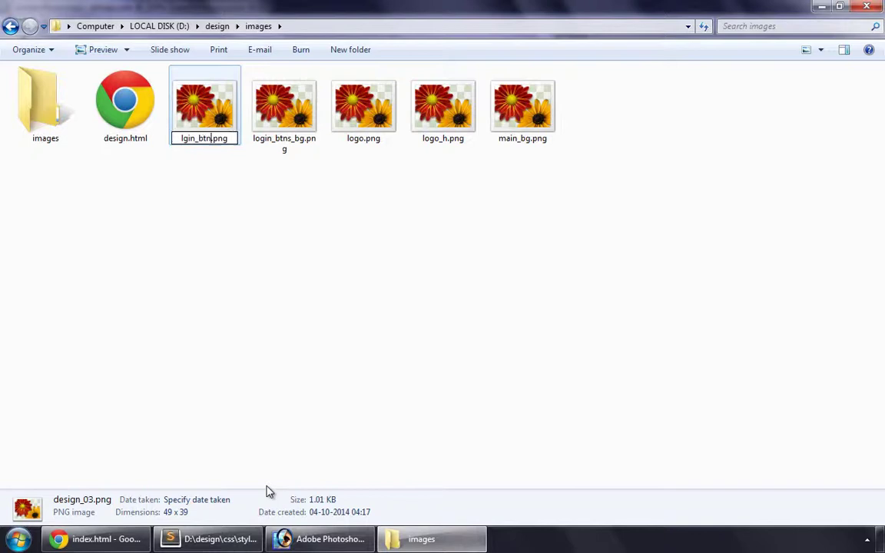
key("Return")
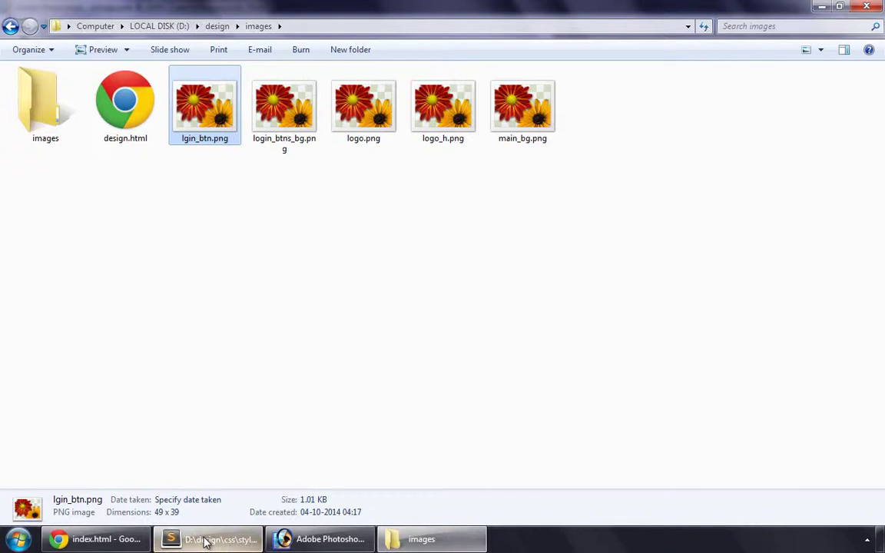
- Close the .login_btn rule and set width 49px, height 39px and background login_btn.png
left_click(203, 538)
key("Return")
type("}")
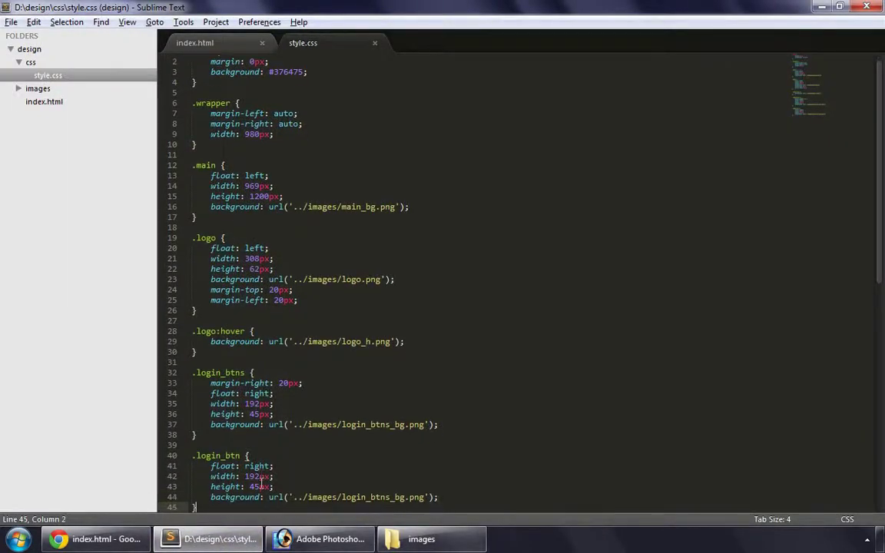
left_click(255, 476)
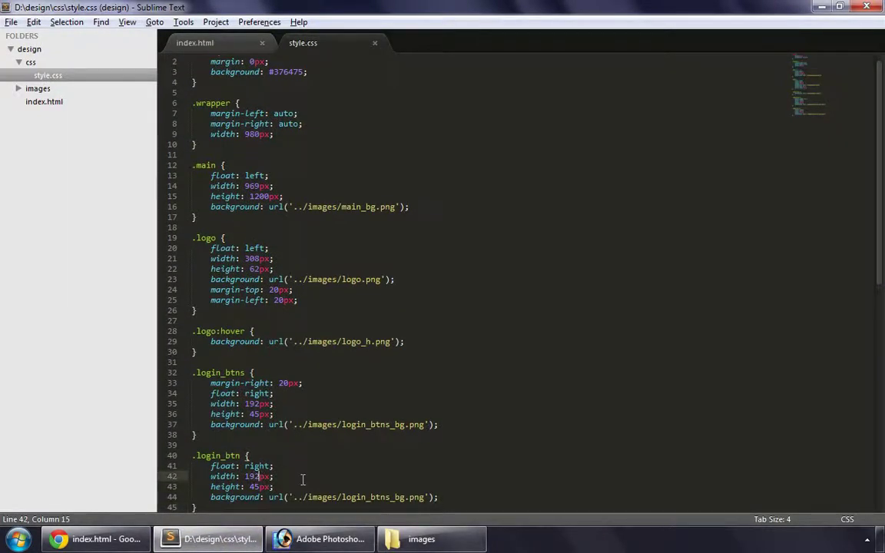
key("BackSpace")
key("BackSpace")
type("9")
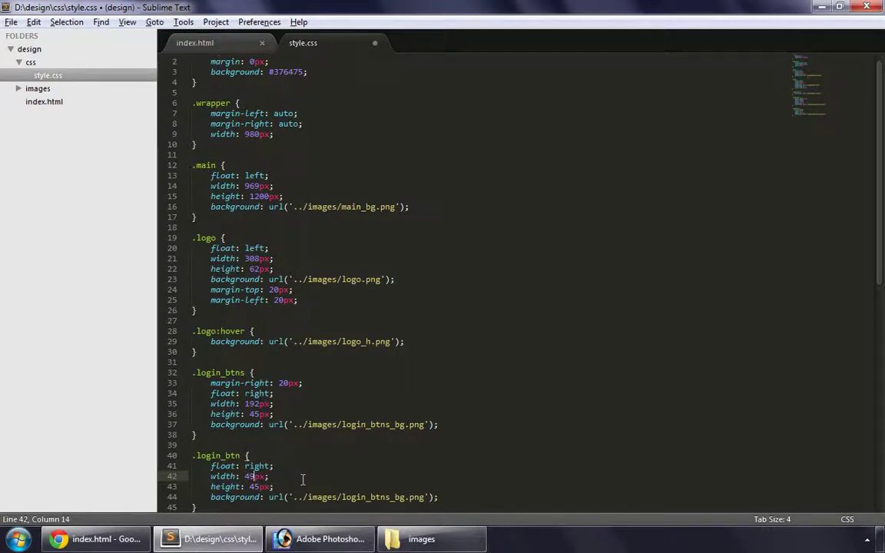
key("Down")
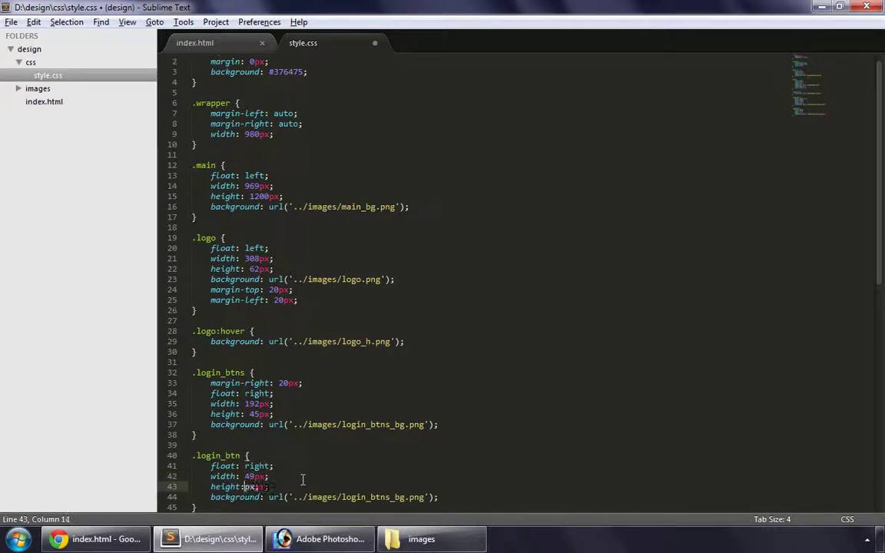
key("BackSpace")
key("BackSpace")
type("39")
left_click(391, 496)
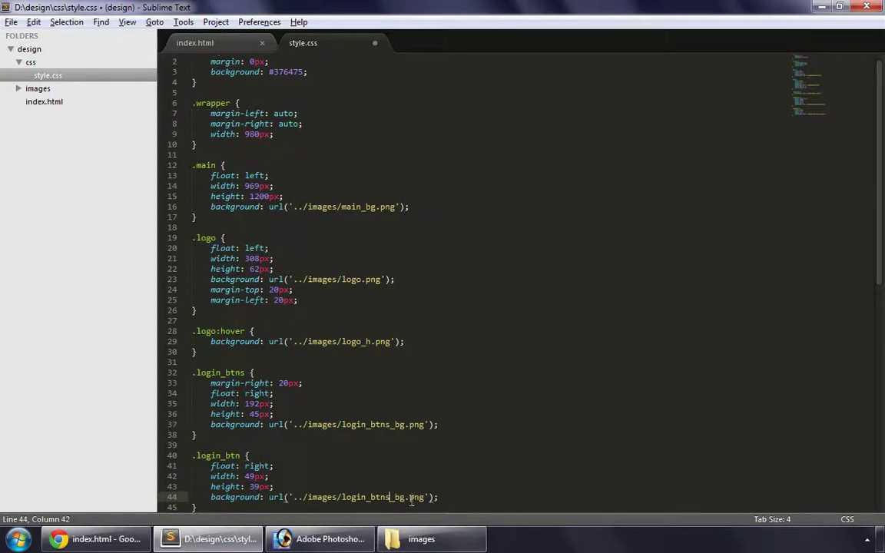
key("BackSpace")
key("BackSpace")
key("BackSpace")
key("BackSpace")
key("ctrl+s")
- Change .login_btn float to left, save, and reload the page in Chrome
double_click(261, 466)
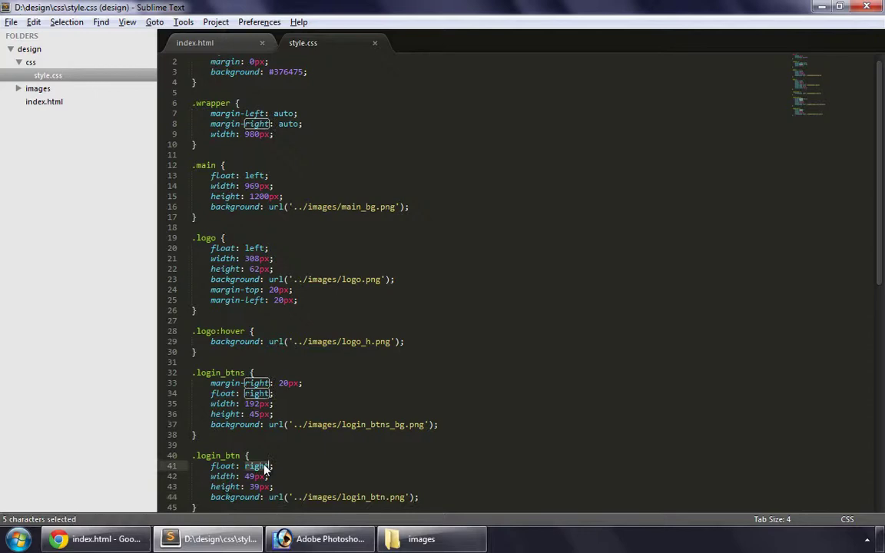
type("left")
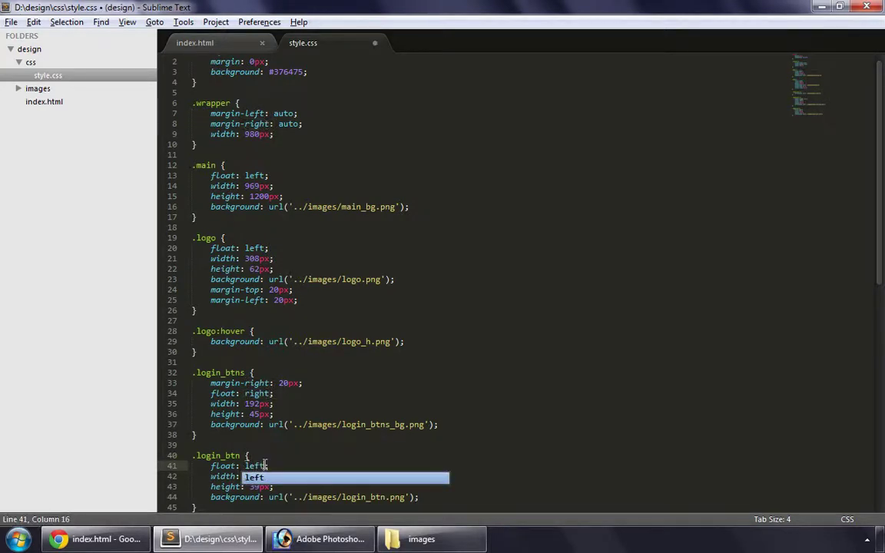
key("ctrl+s")
key("alt+Tab")
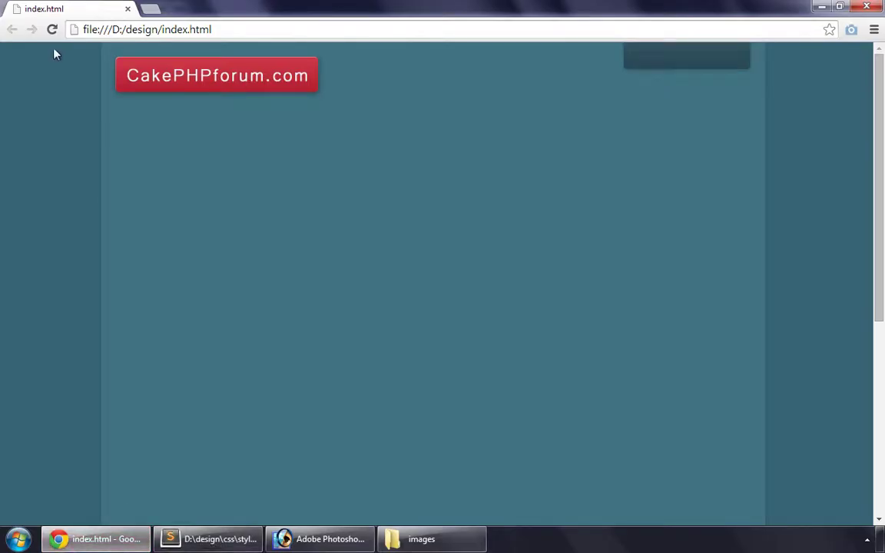
left_click(52, 31)
key("alt+Tab")
- Rename lgin_btn.png to login_btn.png and reload Chrome to see the Login button
left_click(421, 538)
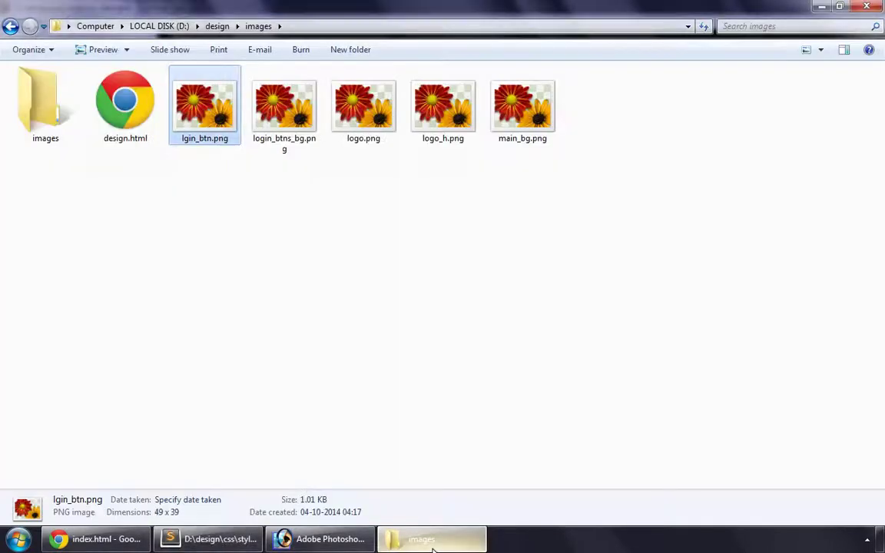
right_click(193, 146)
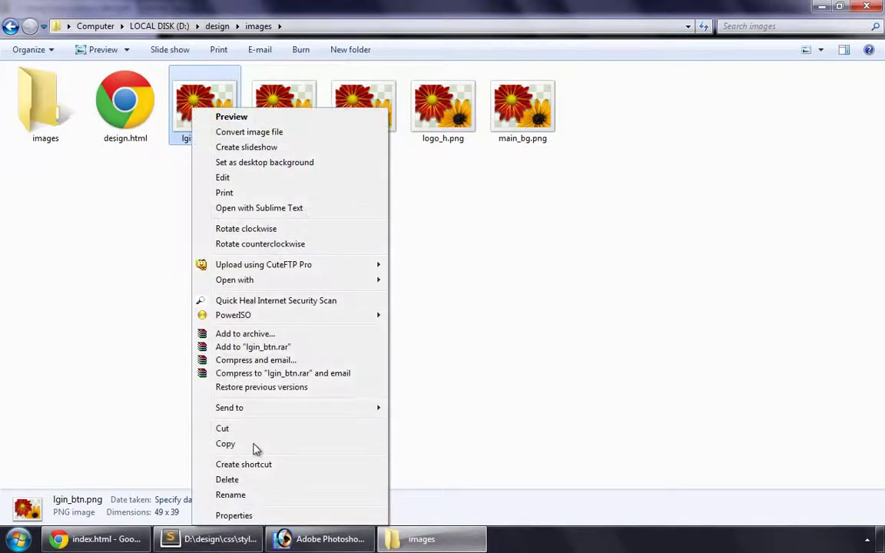
left_click(259, 494)
type("logi")
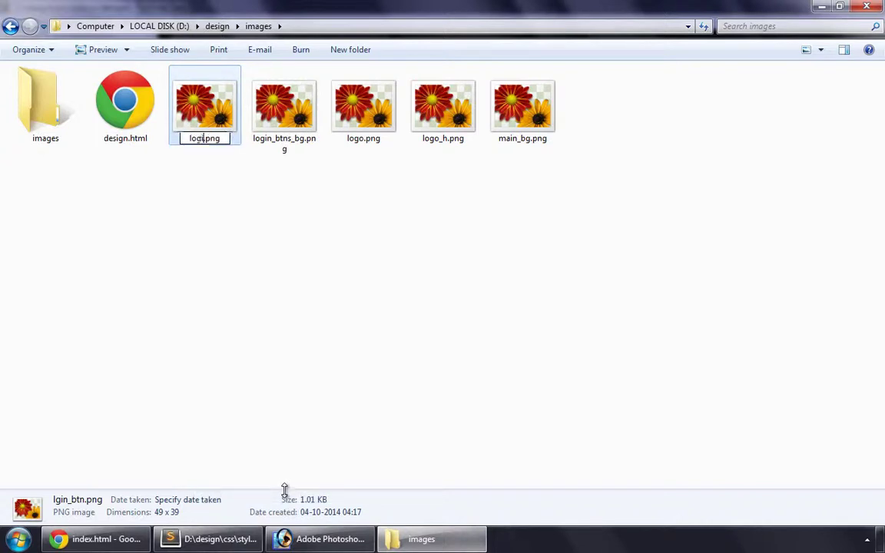
type("n_bt")
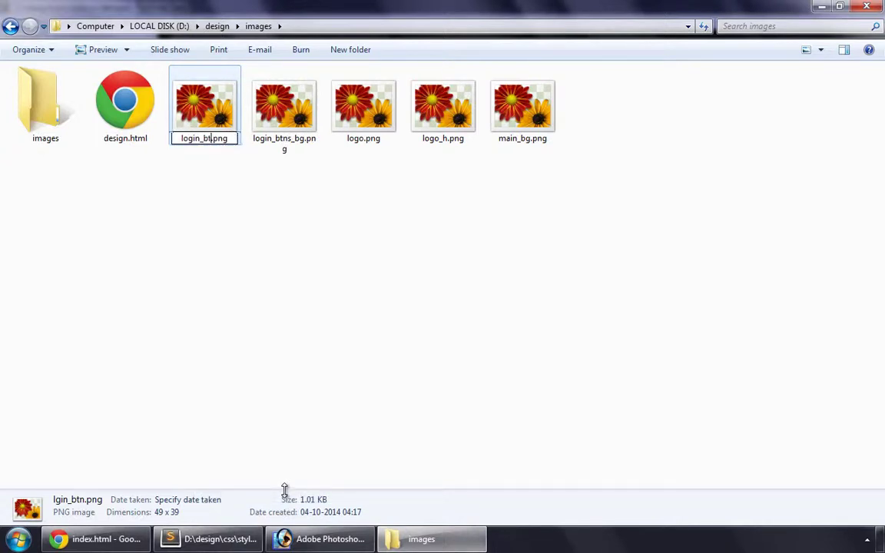
type("n")
key("Return")
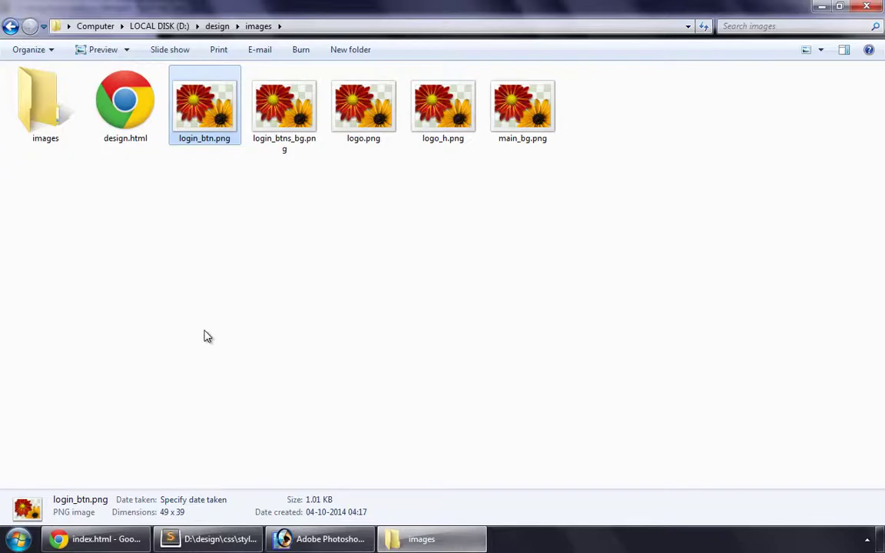
left_click(94, 539)
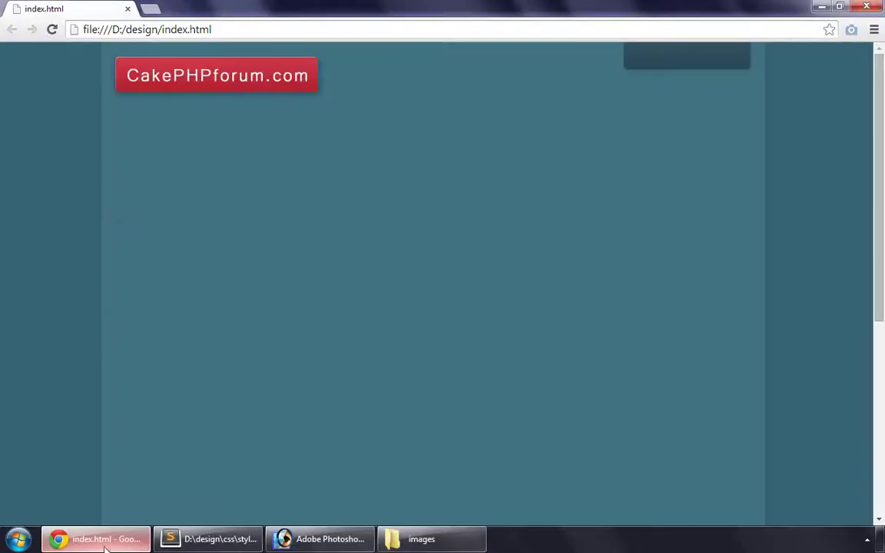
left_click(52, 30)
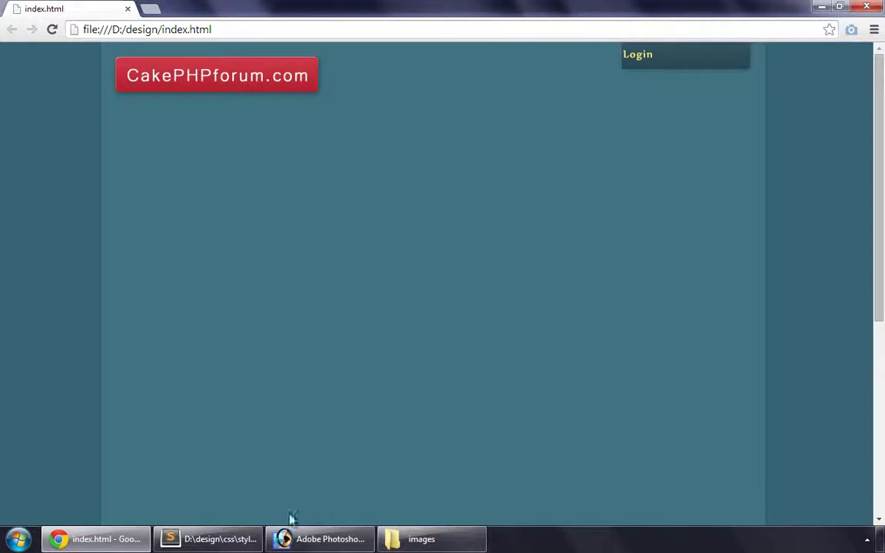
- Slice the word 'or' beside Login and check its 25 px width in Slice Options
left_click(322, 538)
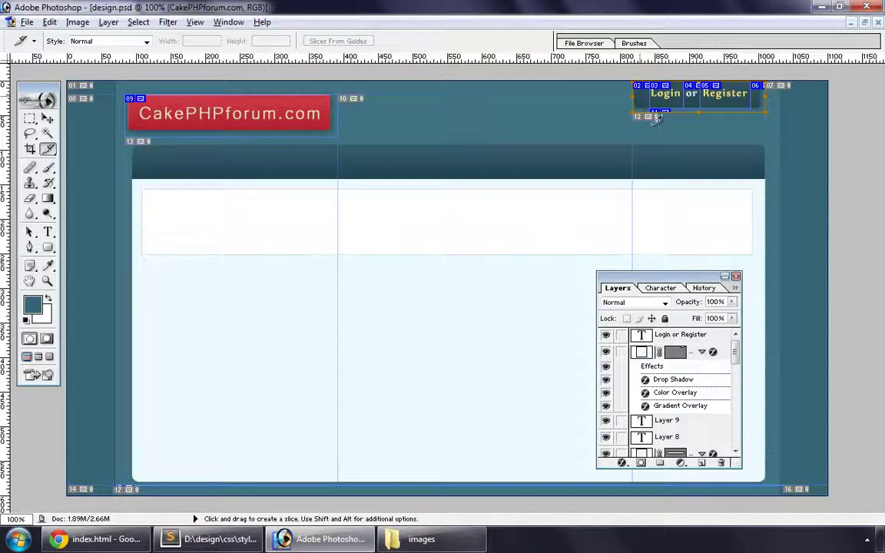
key("z")
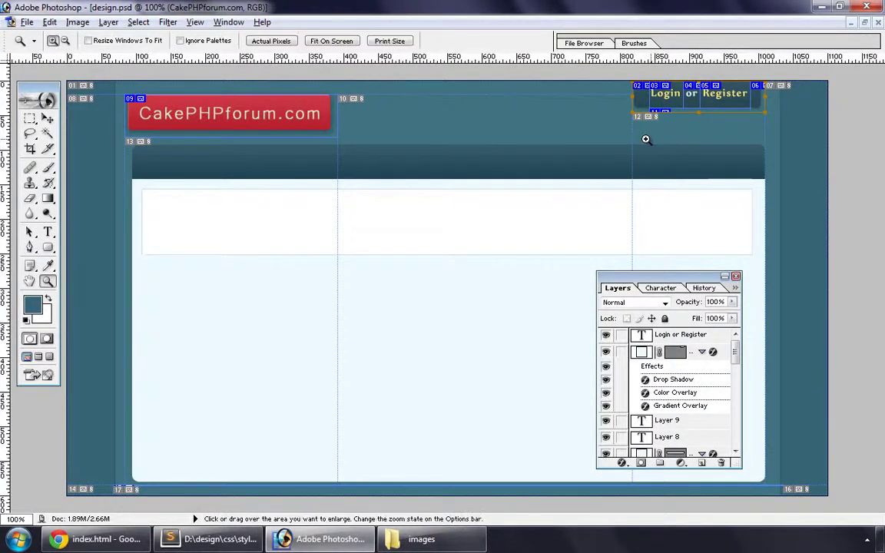
left_click_drag(592, 127, 695, 76)
key("k")
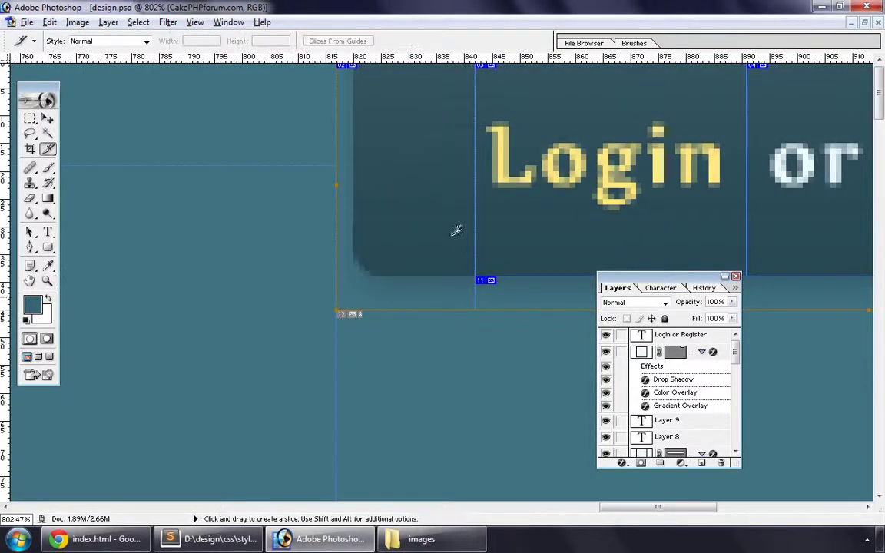
left_click_drag(473, 278, 338, 199)
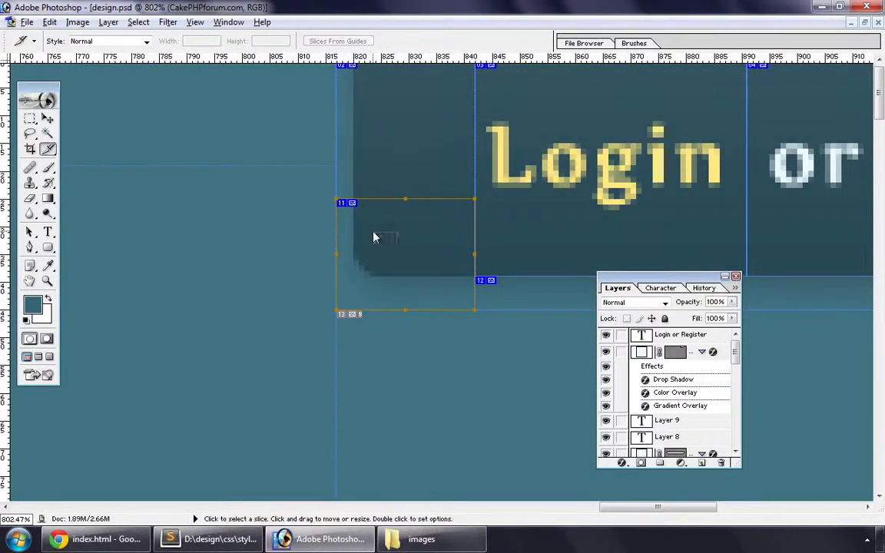
right_click(375, 234)
left_click(402, 257)
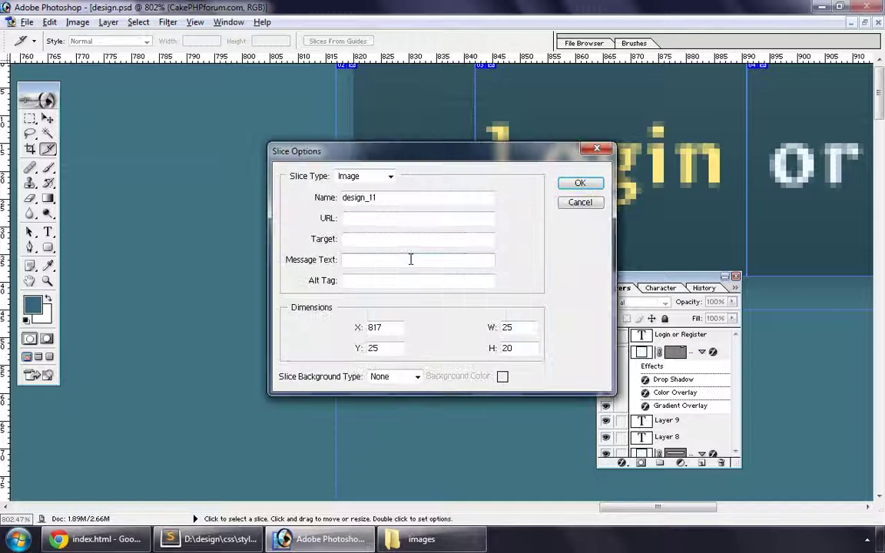
double_click(512, 327)
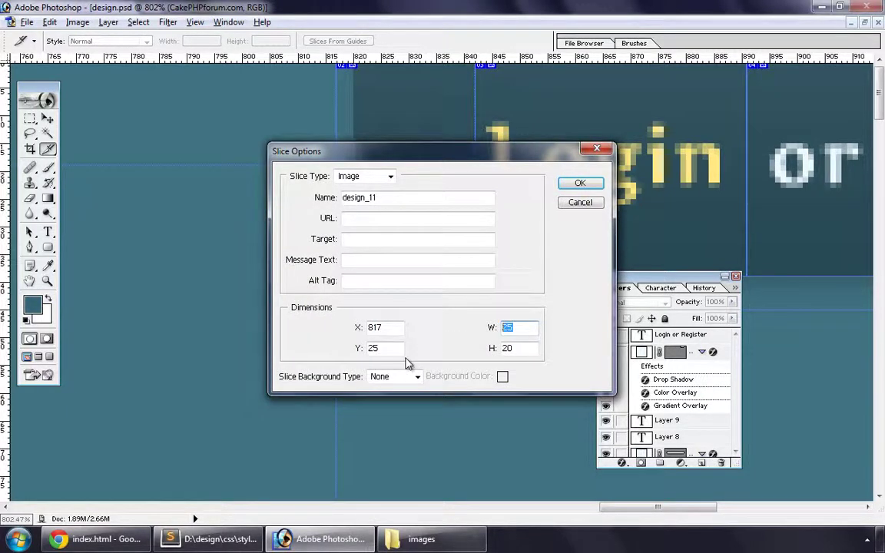
- Add margin-left: 25px; to the .login_btn rule and save style.css
left_click(215, 539)
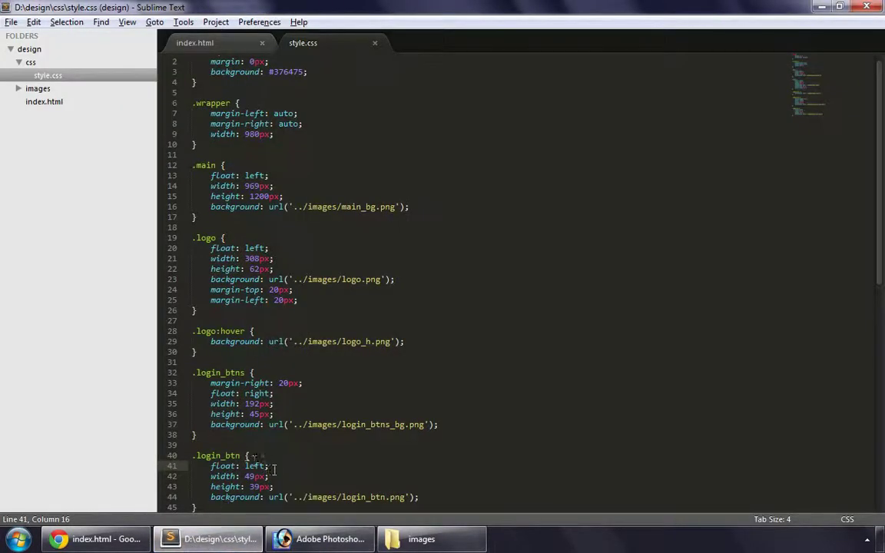
key("Return")
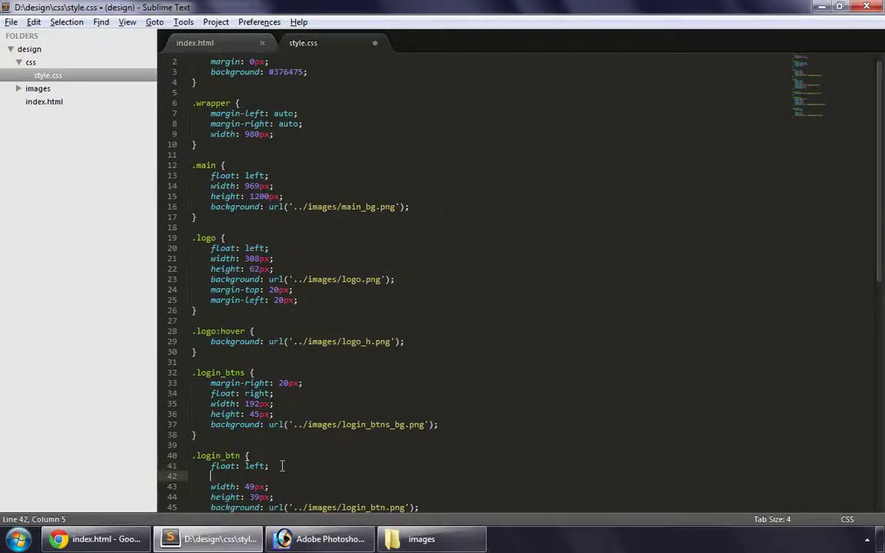
type("ma")
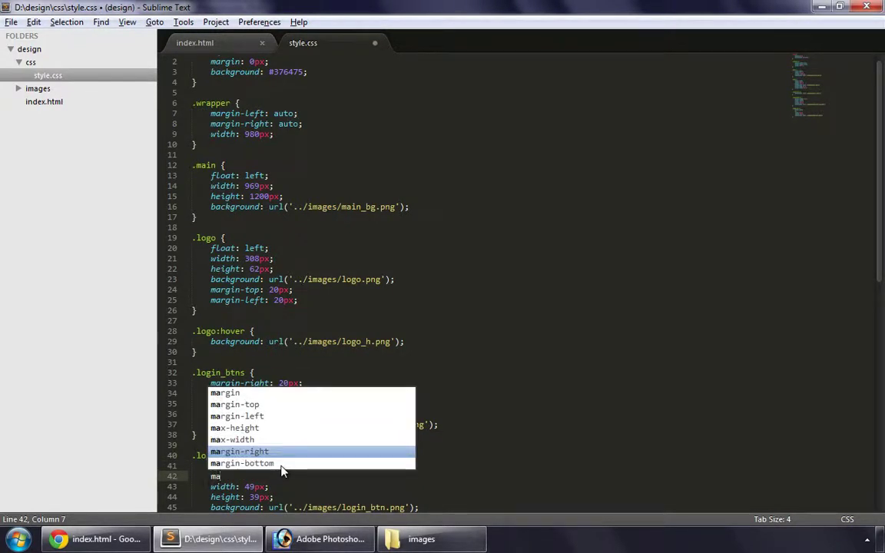
key("Up")
key("Up")
key("Up")
key("Return")
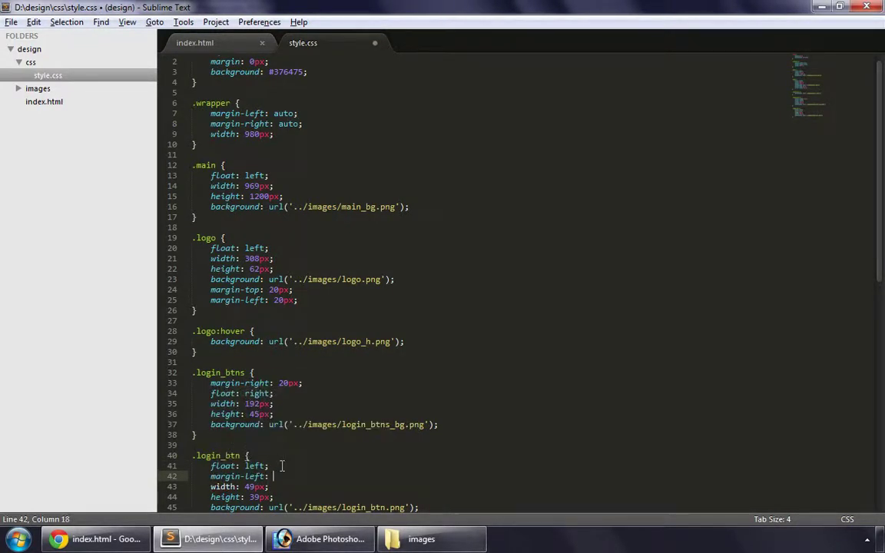
type("px;")
key("ctrl+s")
left_click(111, 540)
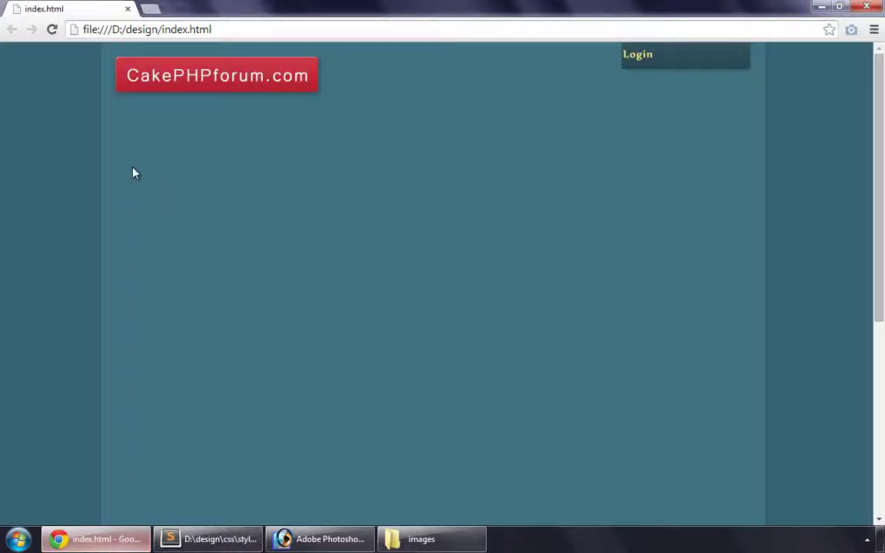
- Reload the page, then move design_04.png up into the design images folder
left_click(52, 30)
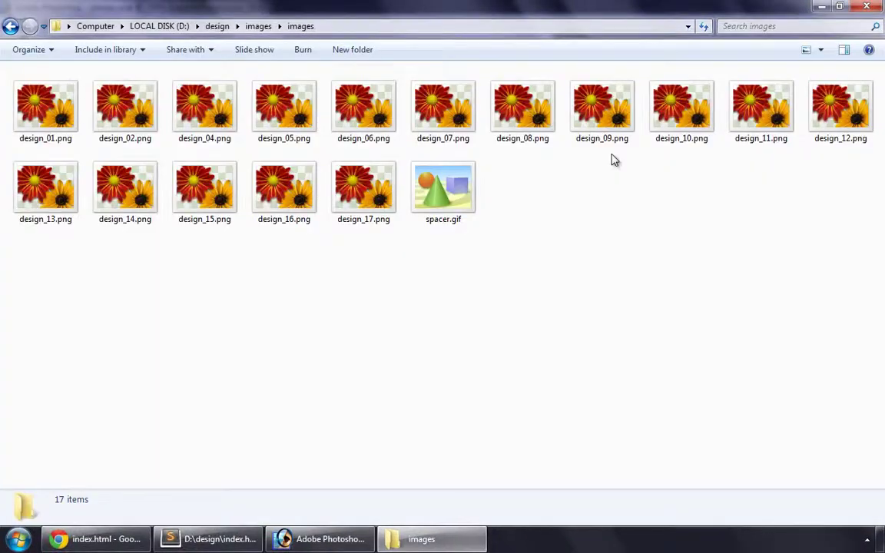
left_click(189, 125)
key("ctrl+x")
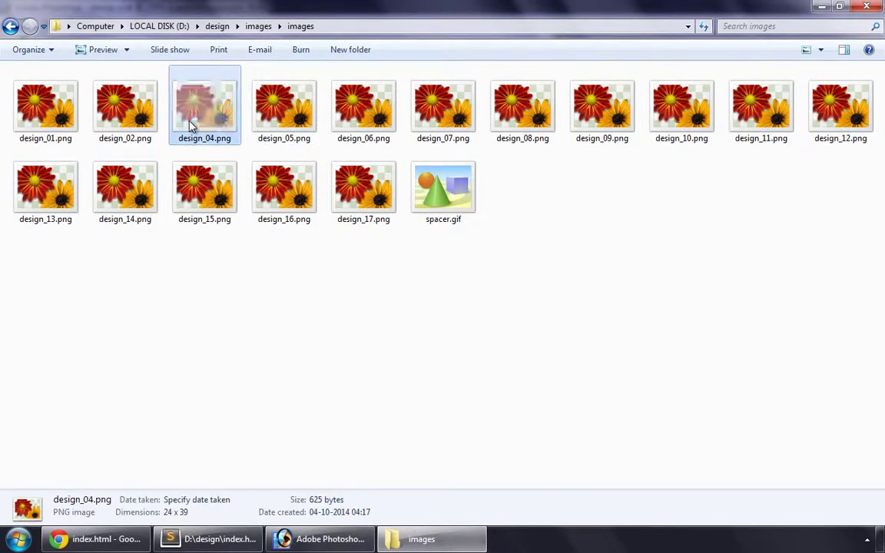
left_click(258, 26)
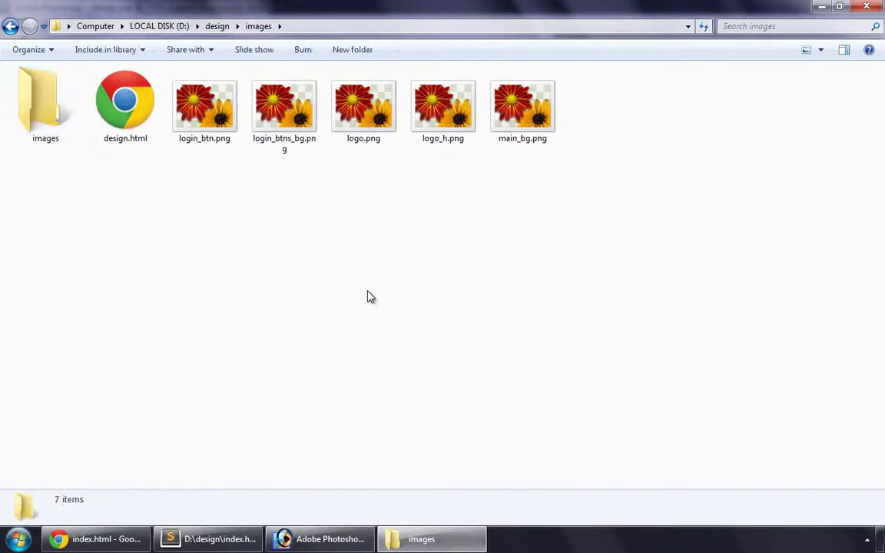
key("ctrl+v")
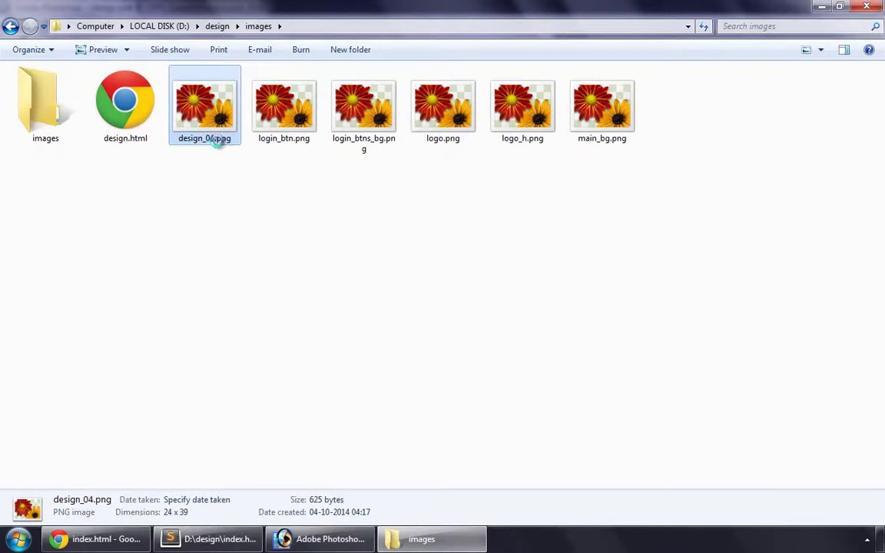
- Rename design_04.png to or.png
right_click(218, 136)
left_click(289, 494)
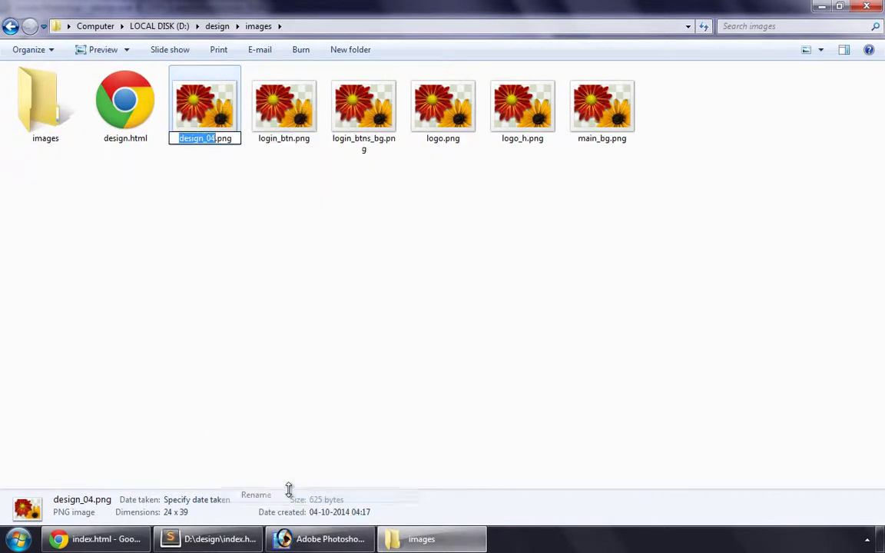
type("or")
key("Return")
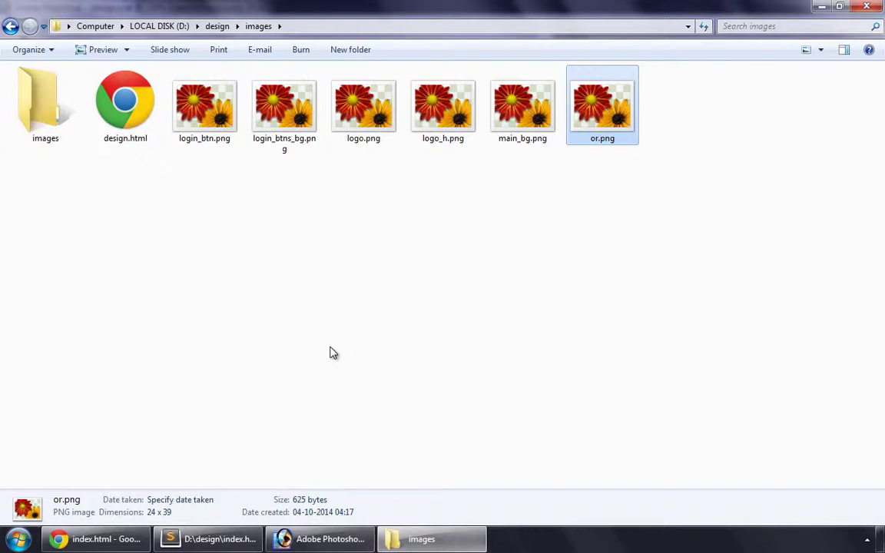
left_click(204, 539)
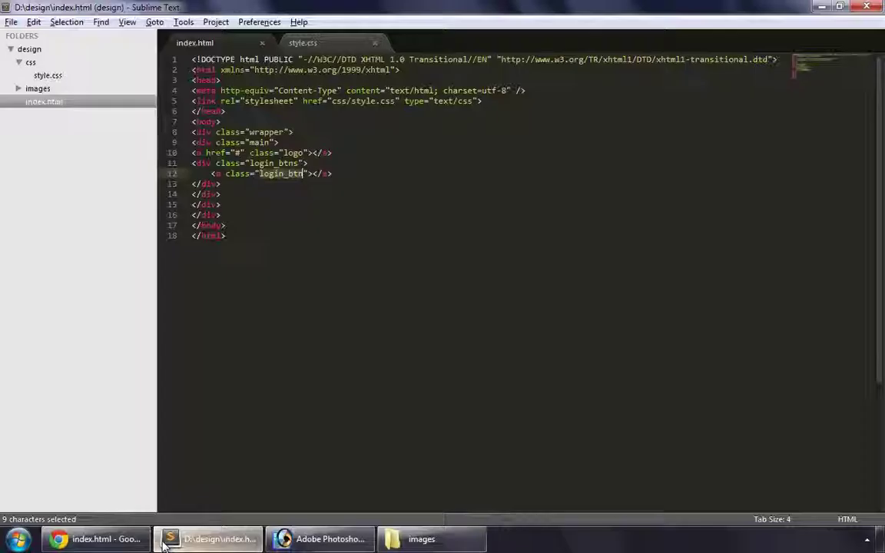
- Give the login_btn link href="#" and add <img class="or" src="images/or.png"> after it, saved
left_click(338, 175)
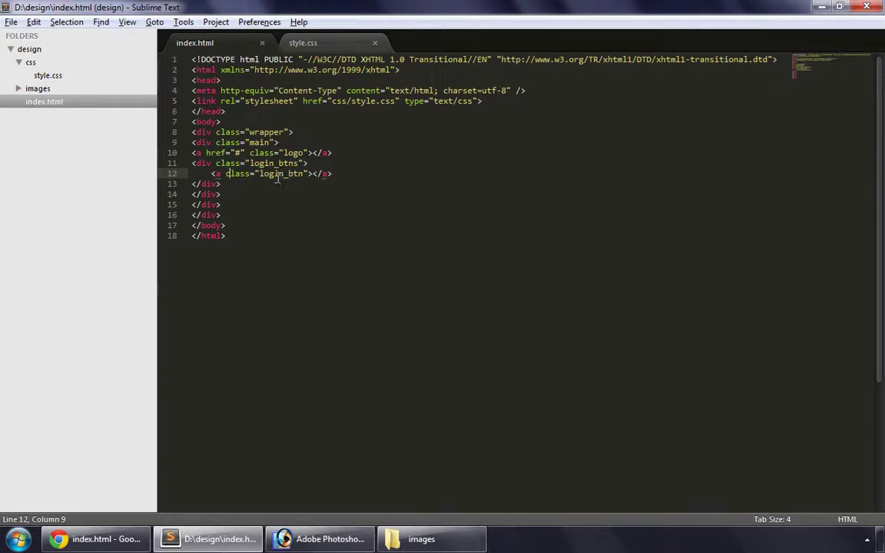
type("hre")
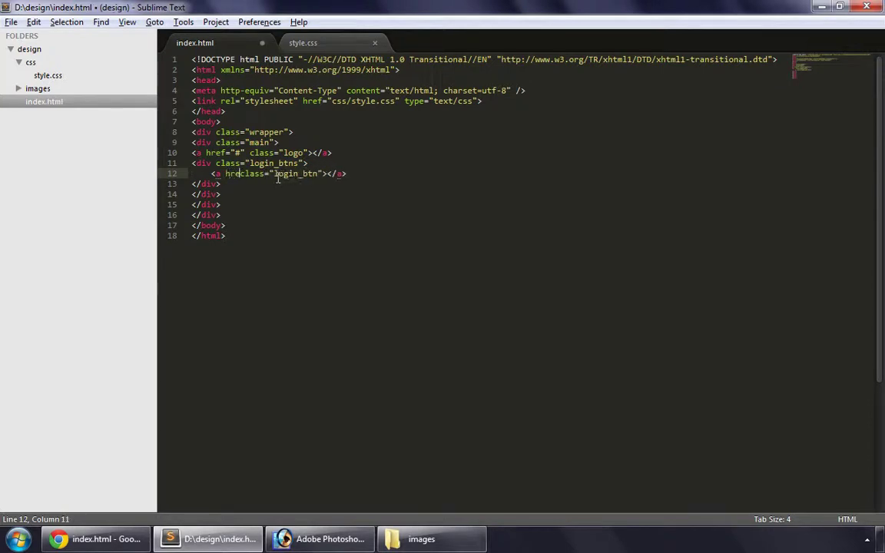
type("f=")
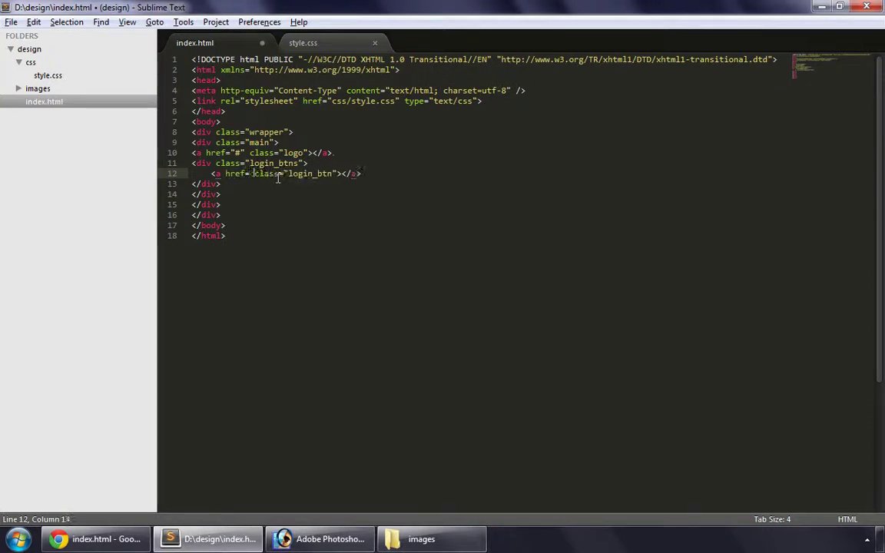
type("\"")
type("#")
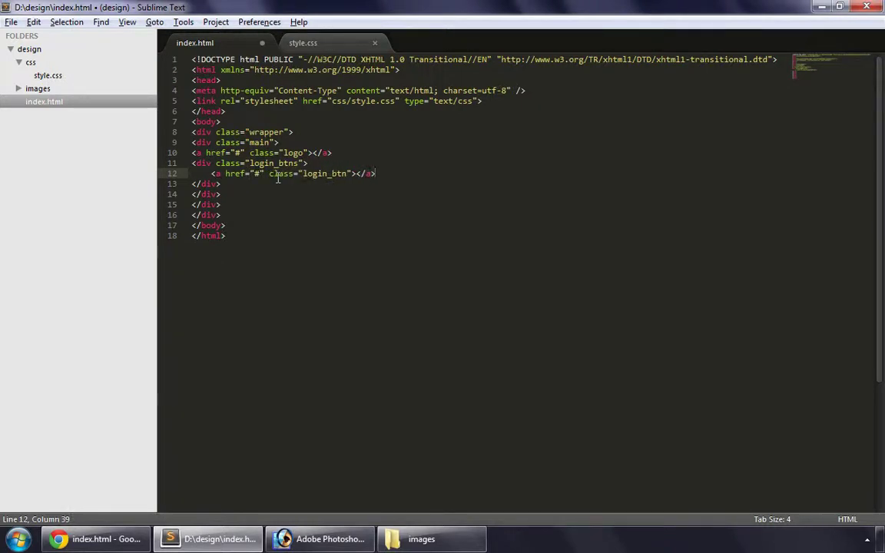
key("Return")
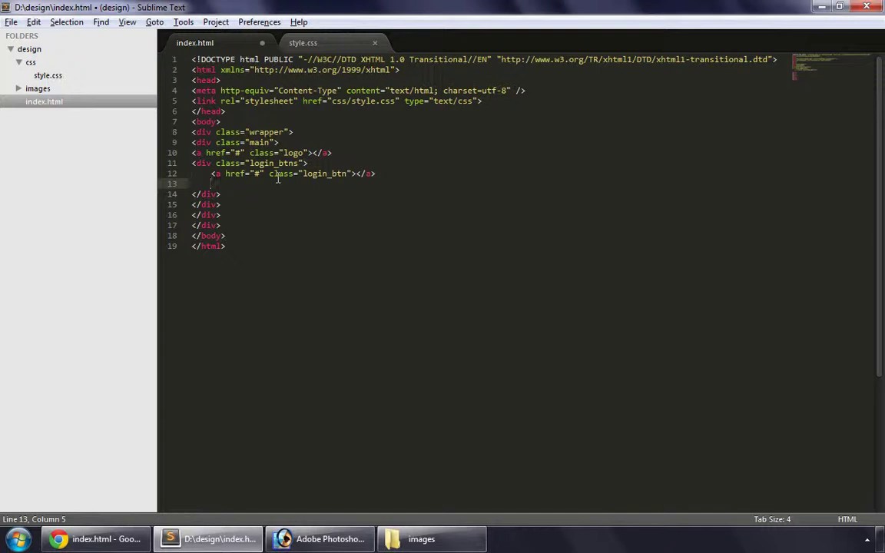
type("<img s")
type("r")
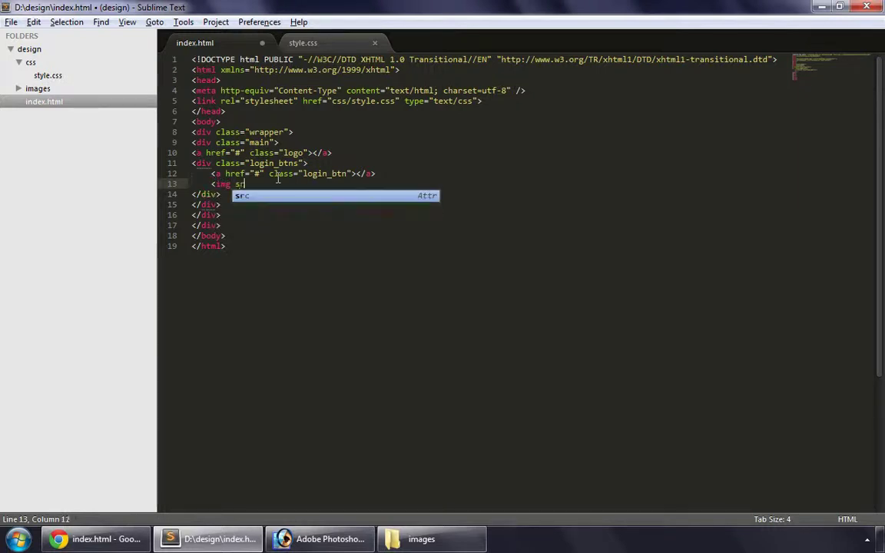
type("c=\"")
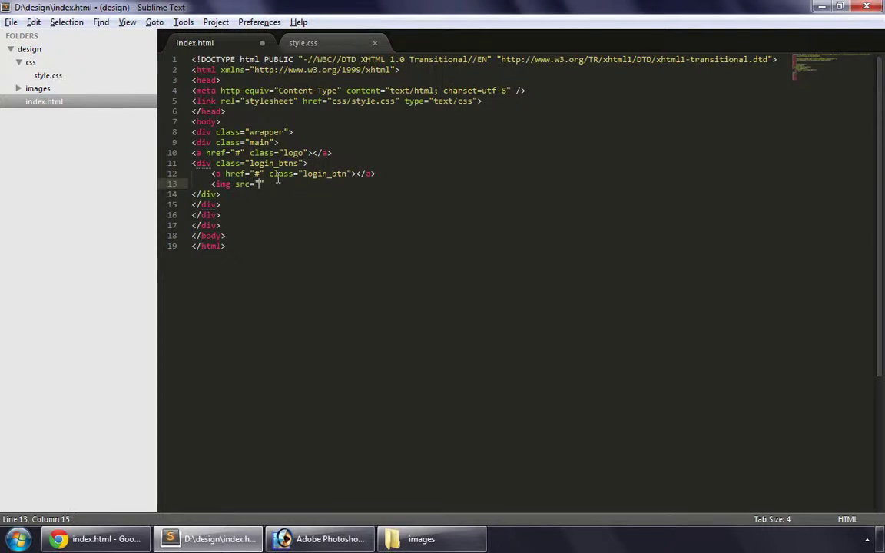
type("images/or")
type(".png\" /")
type(">")
key("ctrl+s")
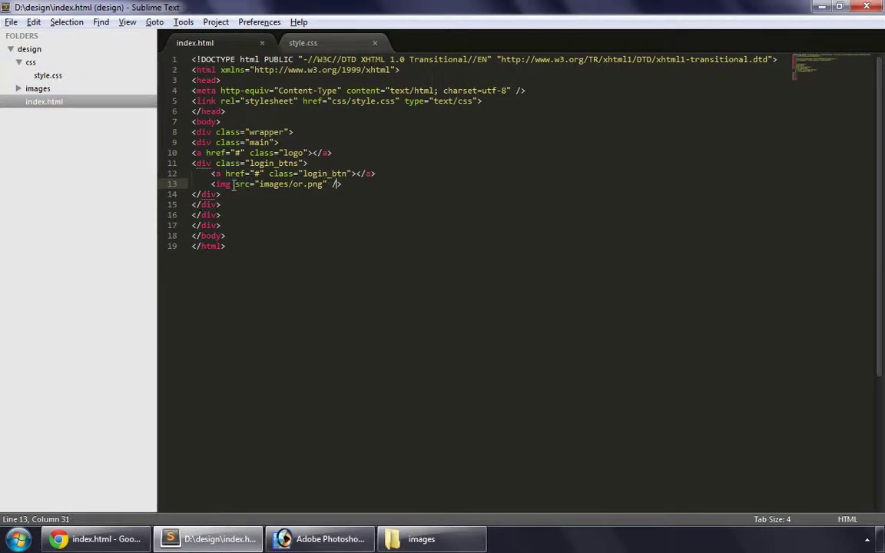
type("cl")
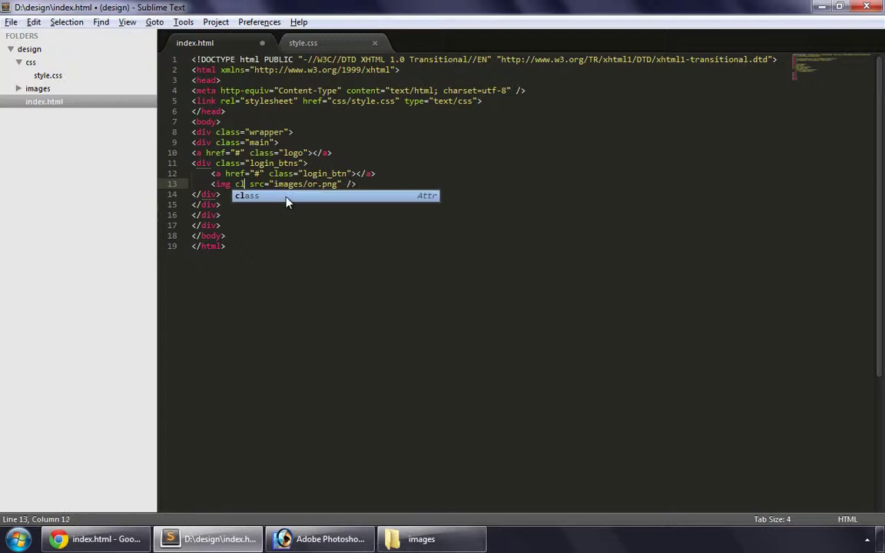
type("ass=")
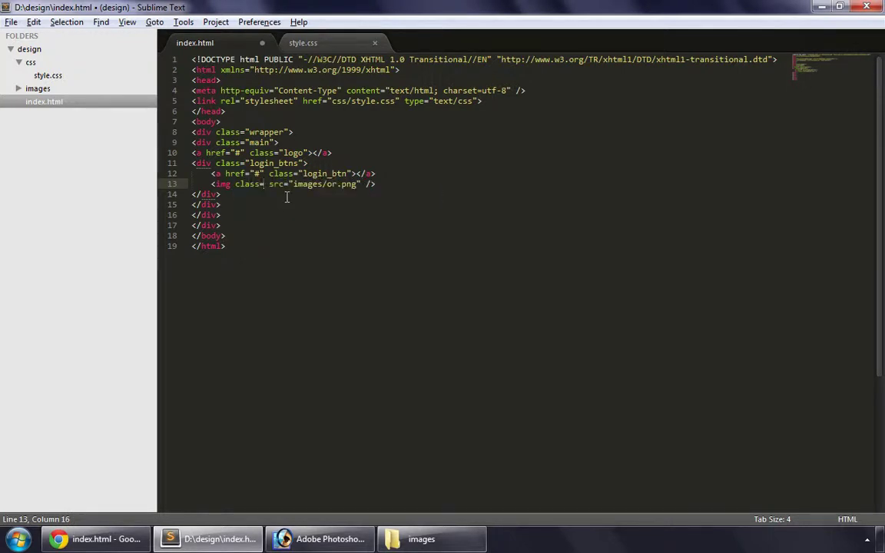
type("\"or")
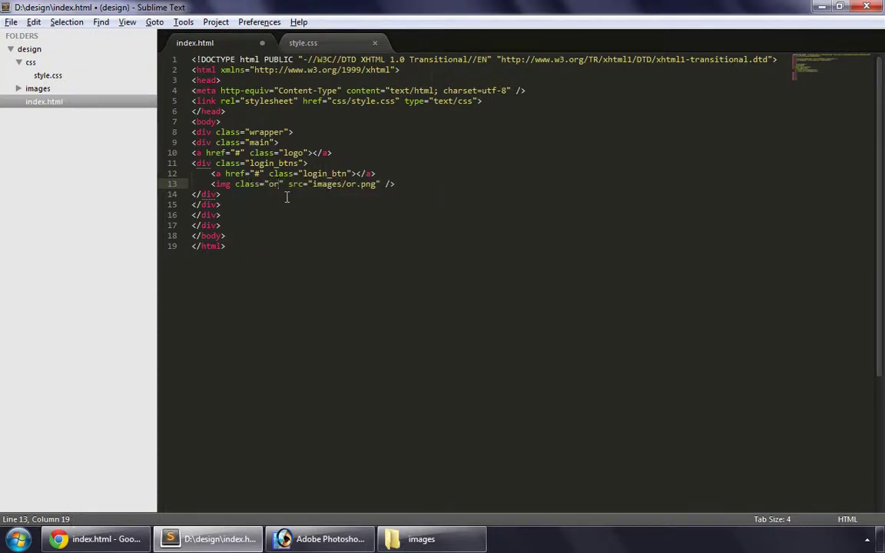
key("ctrl+s")
- Fill the .or rule in style.css with border: 0px and float: left, saved
left_click(313, 48)
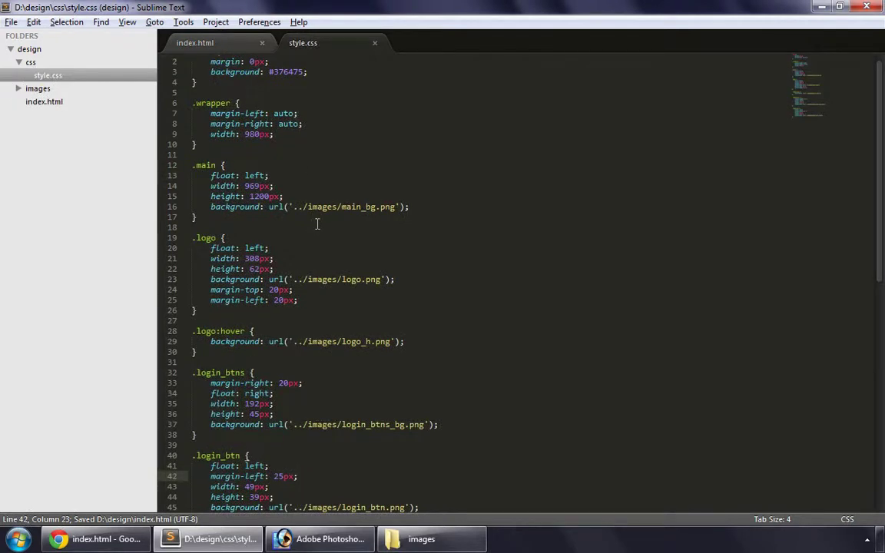
key("ctrl+End")
key("Return")
key("Return")
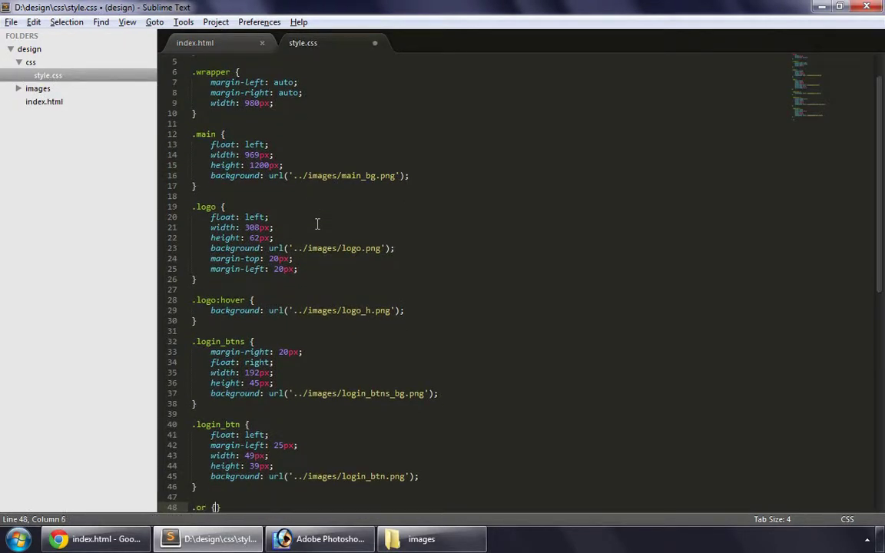
key("Return")
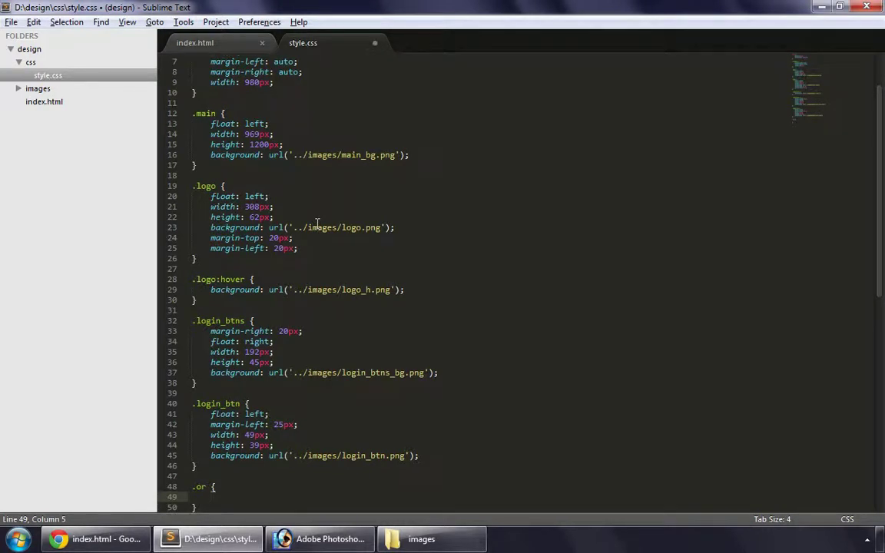
type("border")
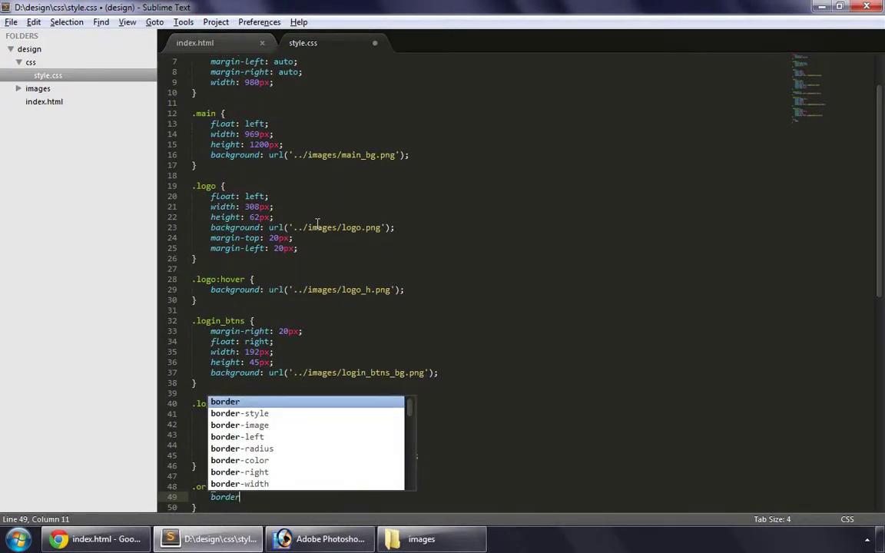
key("Return")
key("ctrl+s")
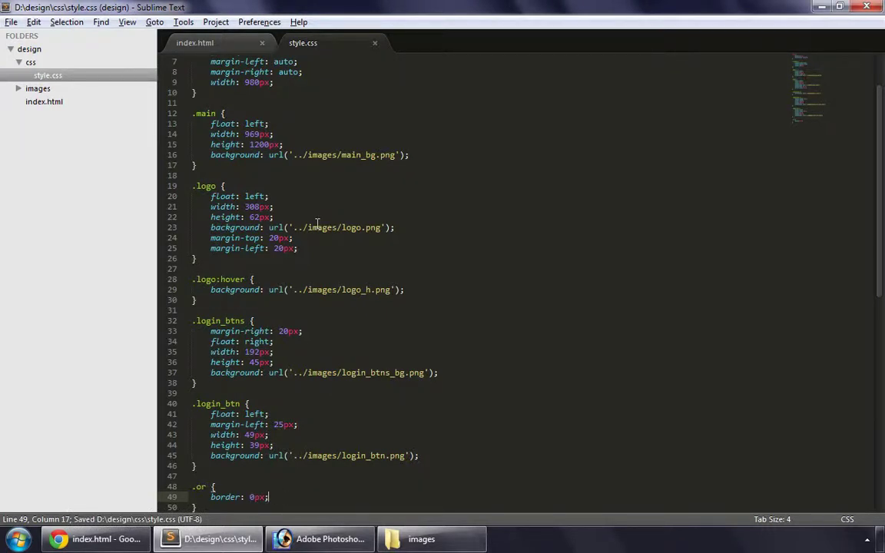
key("Return")
type("flo")
key("Return")
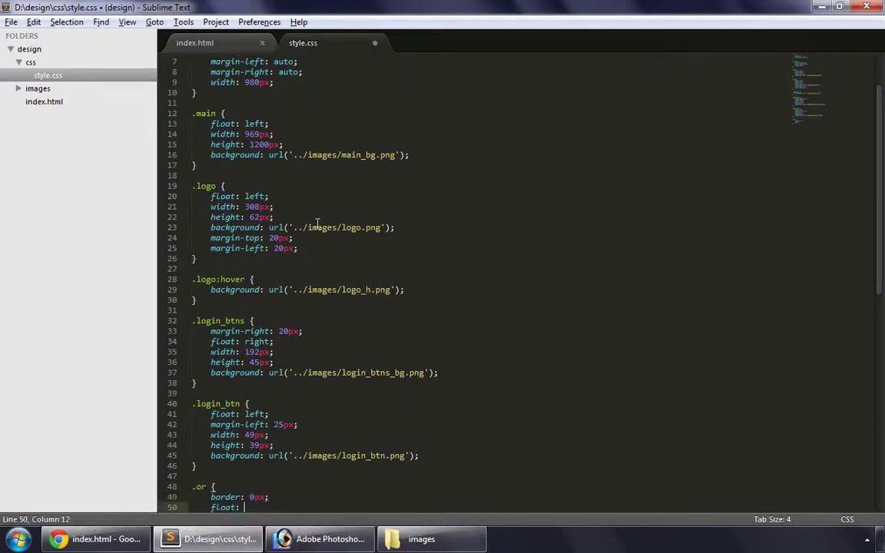
type("left;")
key("ctrl+s")
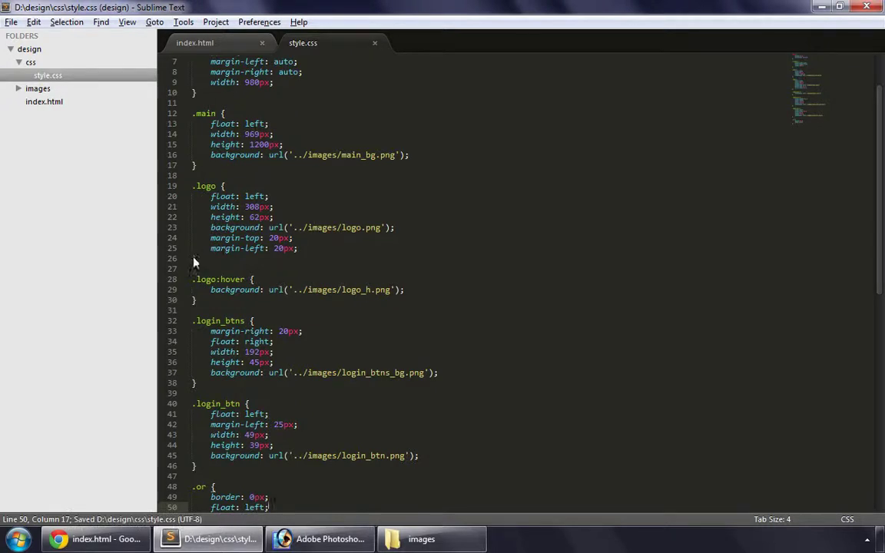
- Reload index.html in Chrome to check the or image beside Login, then return to Photoshop
left_click(107, 538)
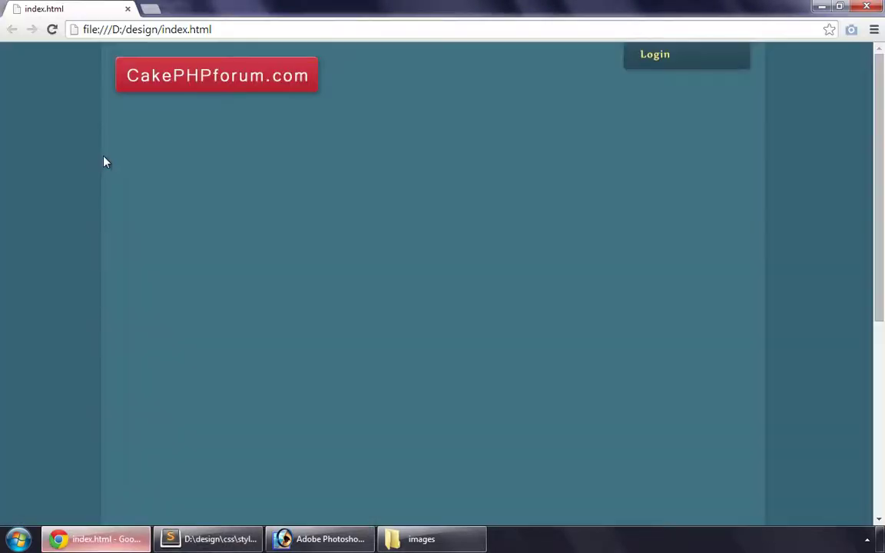
left_click(52, 30)
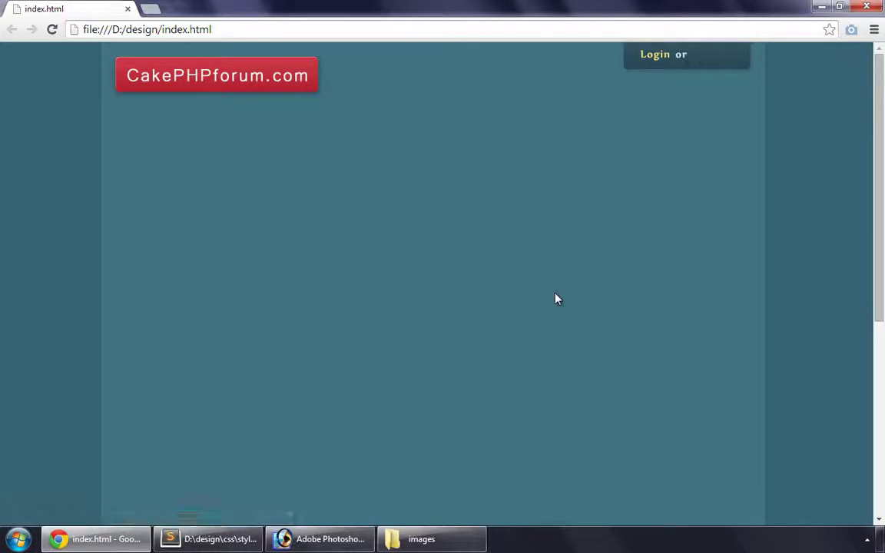
key("alt+Tab")
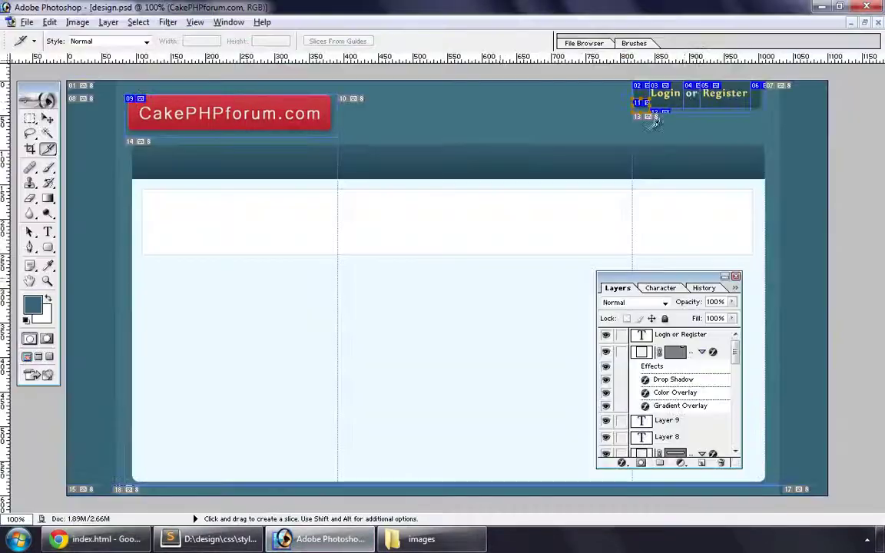
- Move design_05.png from the nested images subfolder up into the design images folder
left_click(449, 543)
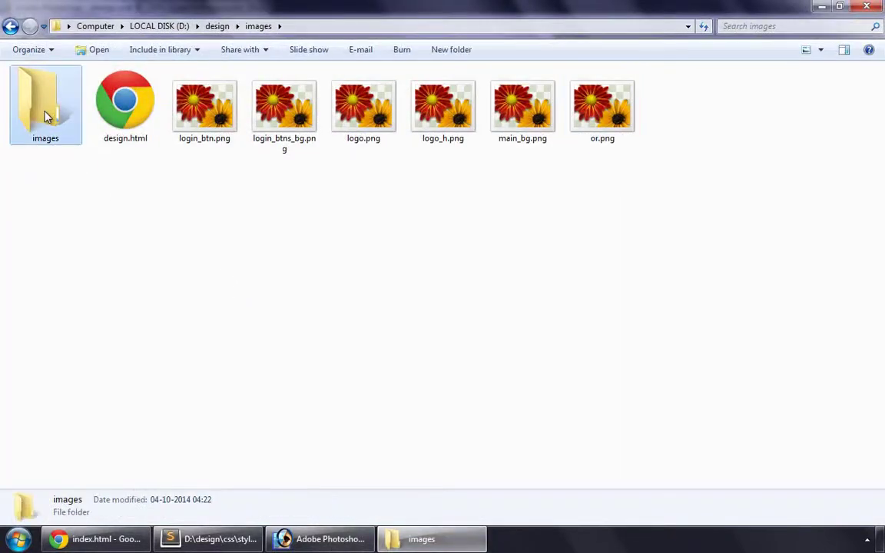
double_click(56, 127)
left_click(217, 117)
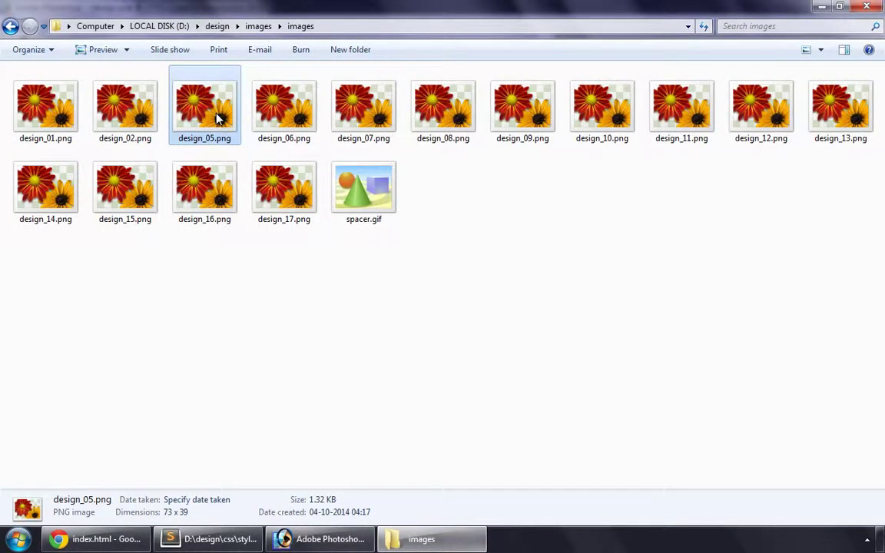
left_click(258, 27)
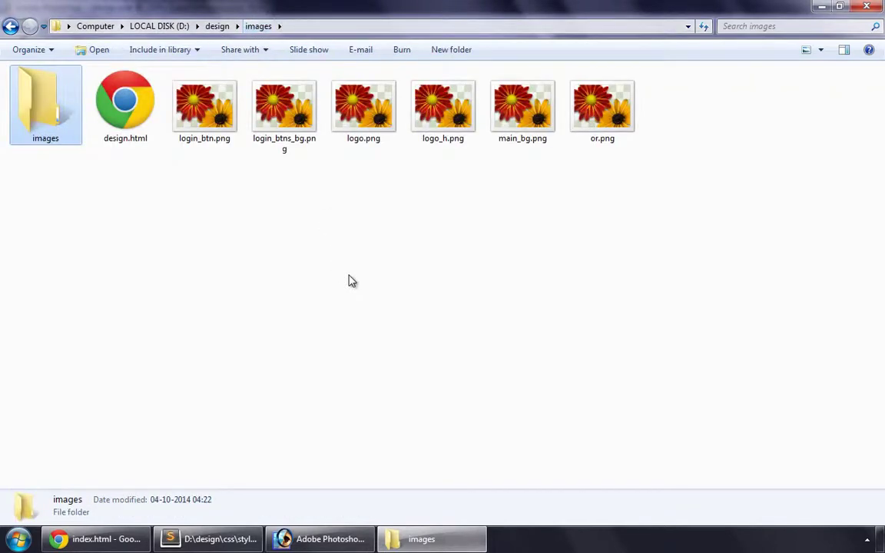
left_click(350, 281)
key("ctrl+v")
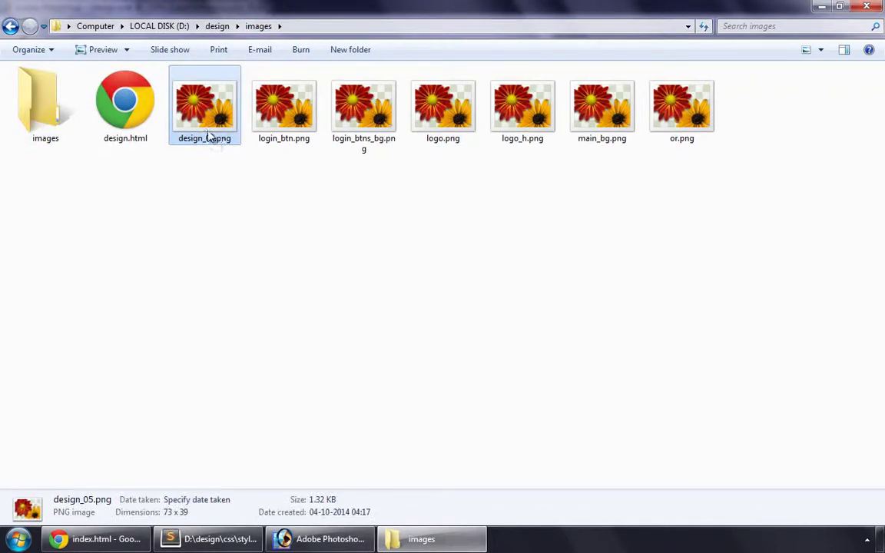
- Rename design_05.png to register_btn.png
right_click(210, 137)
left_click(278, 495)
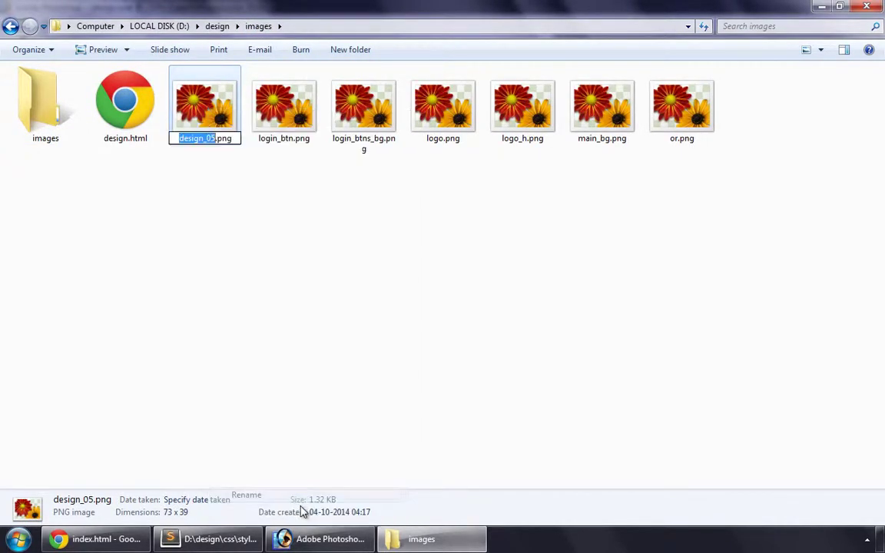
type("regis")
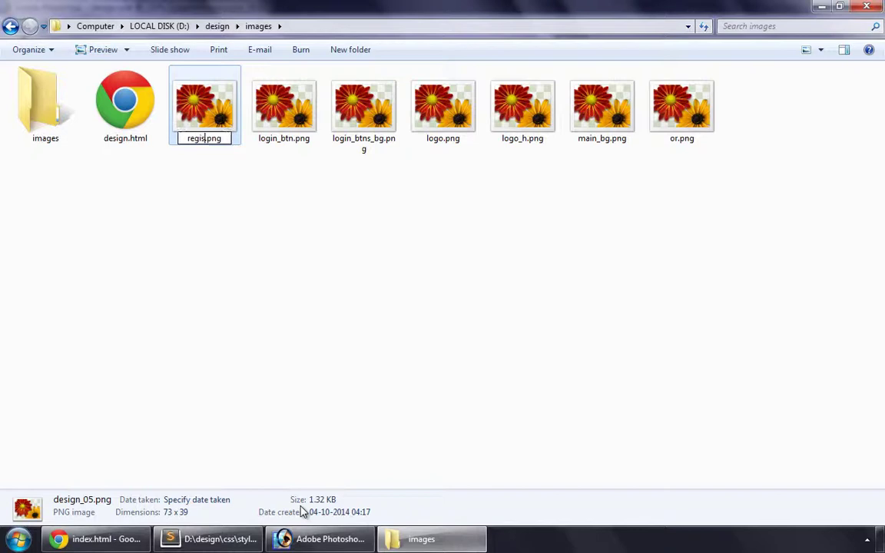
type("ter_")
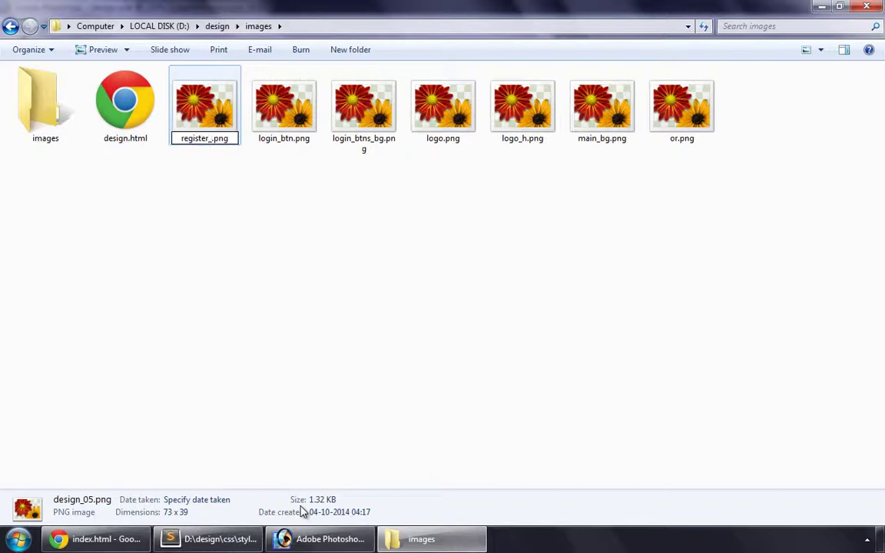
type("btn")
key("Return")
- Duplicate the login_btn link onto a new line below the or image in index.html, saved
key("alt+Tab")
left_click(204, 38)
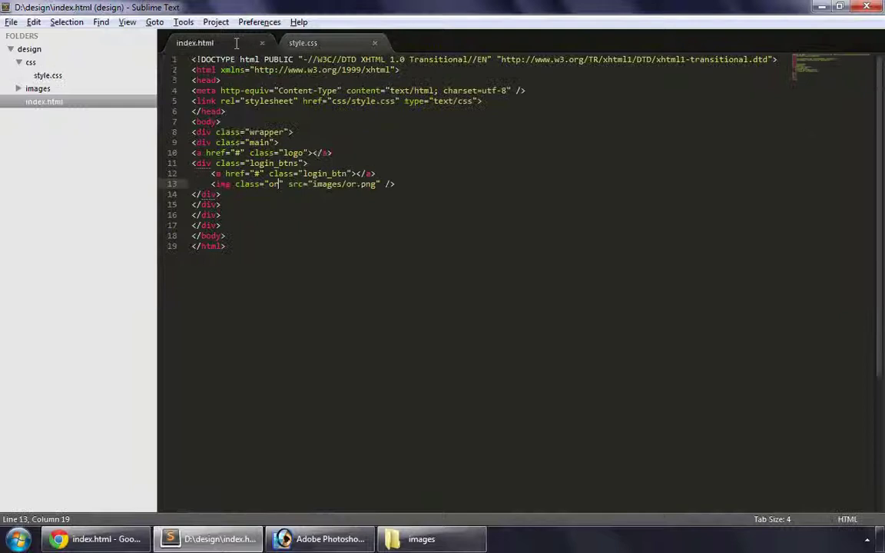
left_click(409, 173)
key("shift+Home")
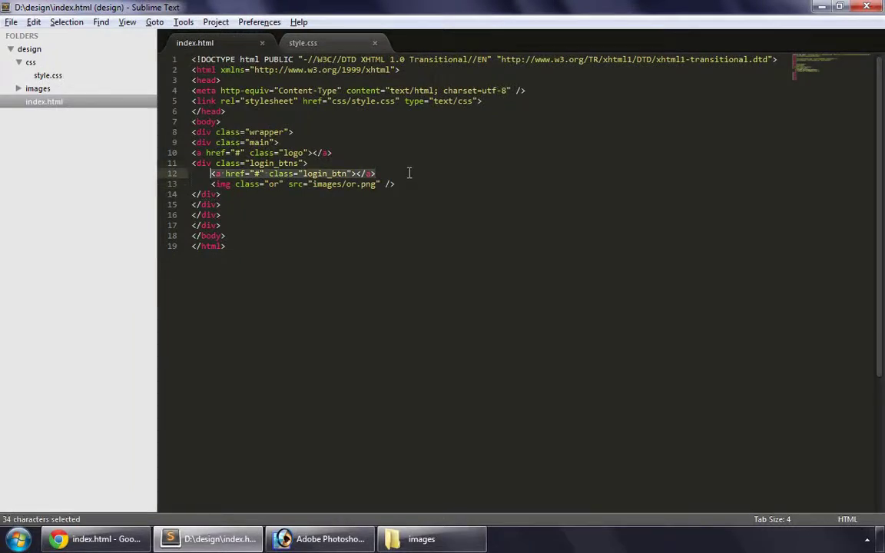
key("ctrl+c")
key("Down")
key("End")
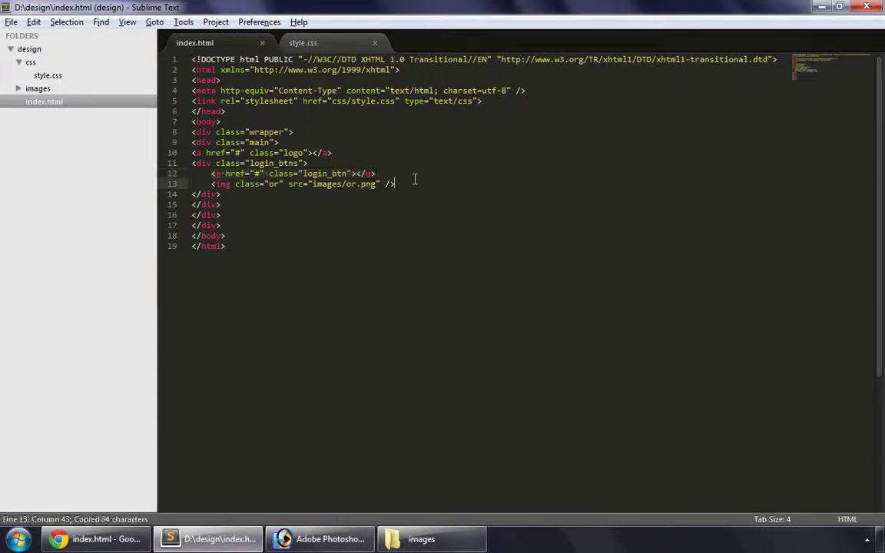
key("Return")
key("ctrl+v")
key("ctrl+s")
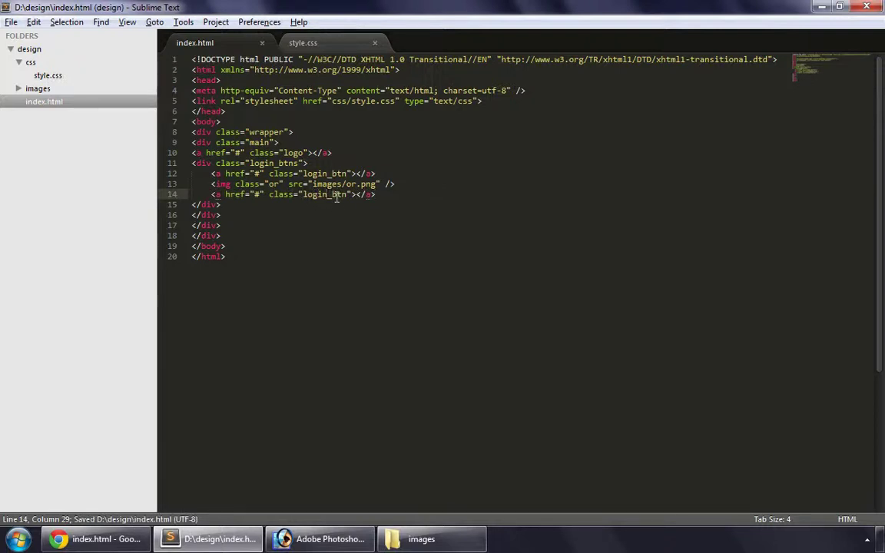
- Change the new link's class to register_btn and copy that class name
key("ctrl+shift+Left")
type("regis")
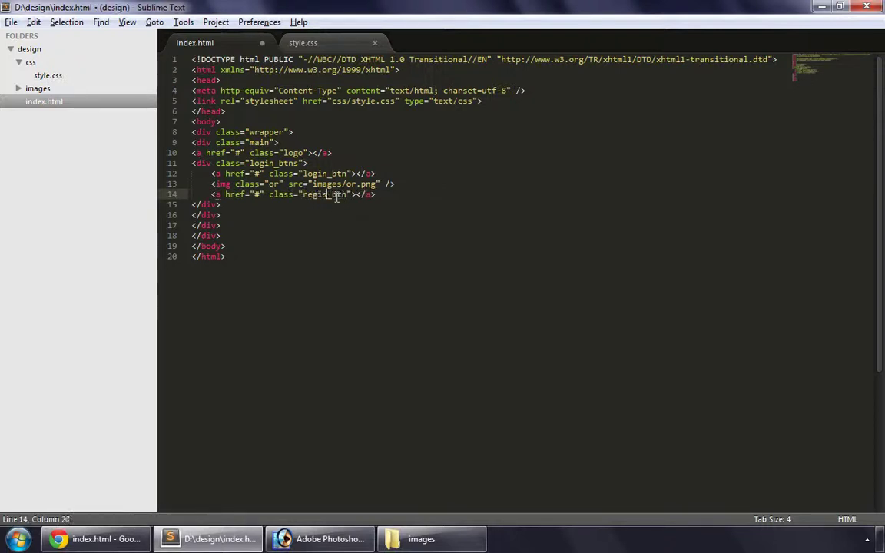
type("ter")
key("ctrl+shift+Left")
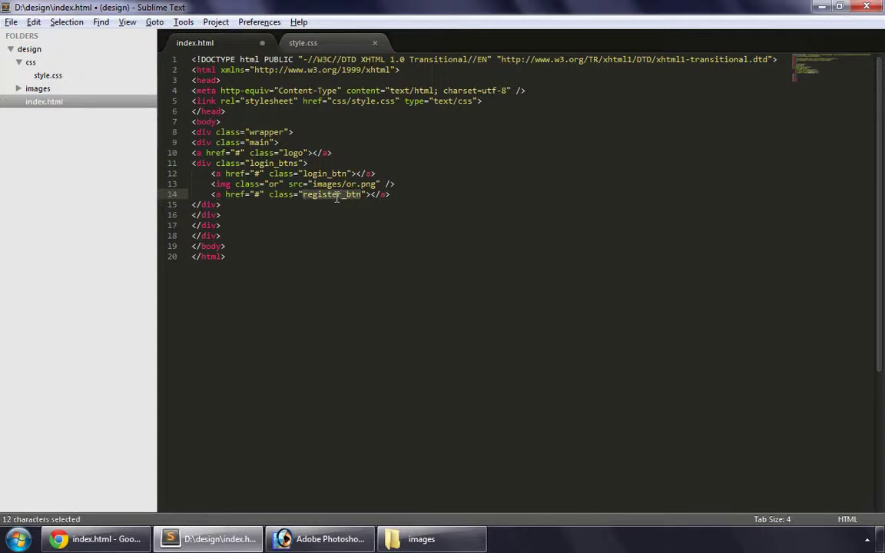
key("ctrl+c")
- Start a new .register_btn rule at the end of style.css, saved
left_click(336, 47)
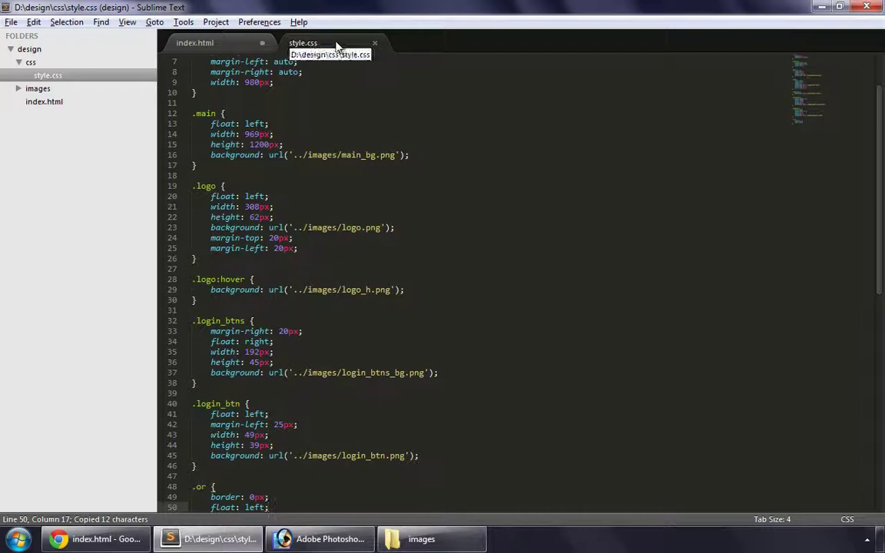
key("Return")
key("Return")
key("ctrl+v")
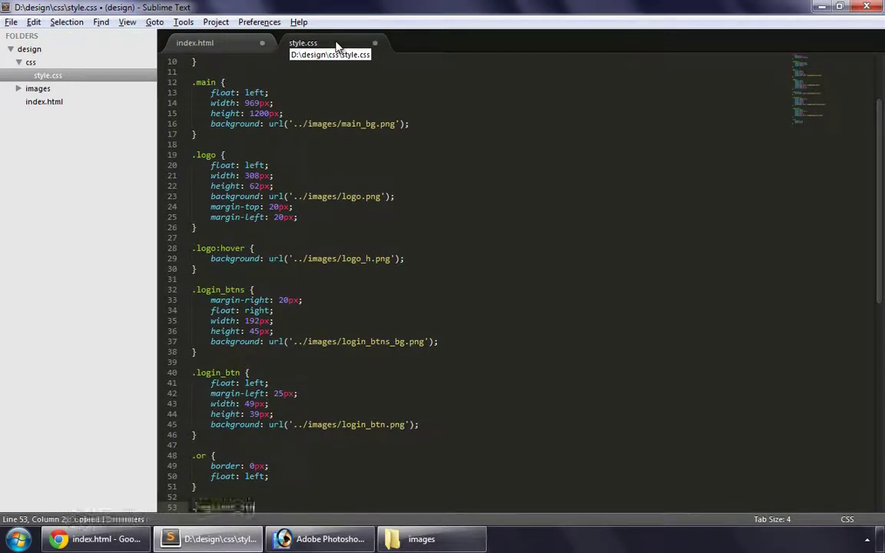
type("{")
key("Return")
key("ctrl+s")
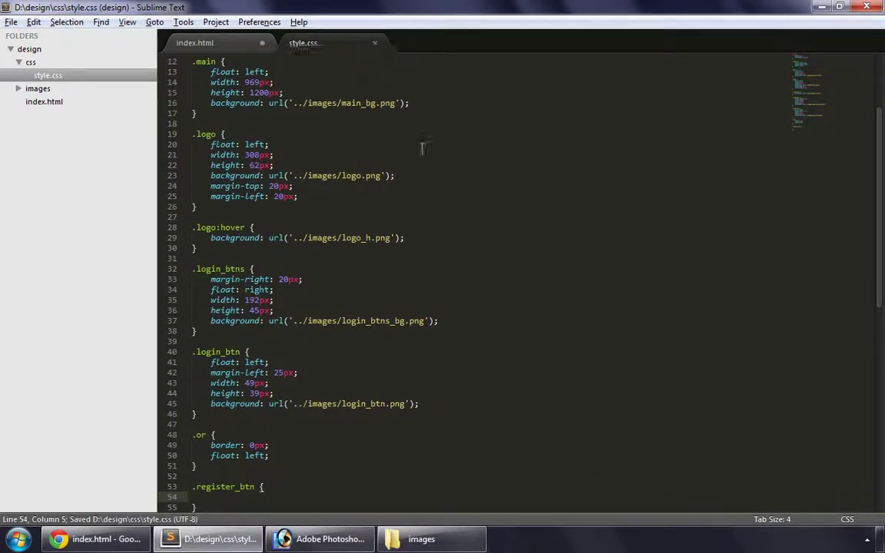
- Copy the login_btn declarations into the .register_btn rule
left_click(458, 401)
key("shift+Home")
key("shift+Up")
key("shift+Up")
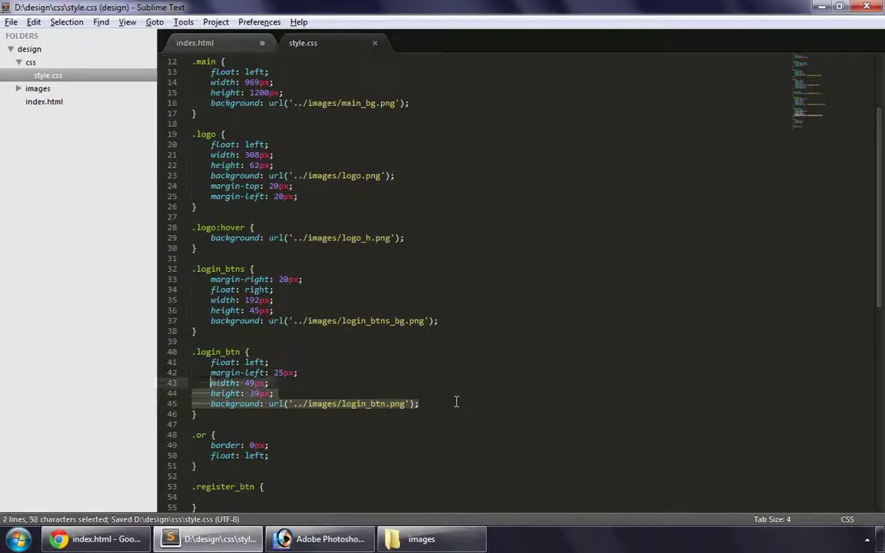
key("shift+Up")
key("shift+Up")
key("ctrl+c")
left_click(362, 495)
key("ctrl+v")
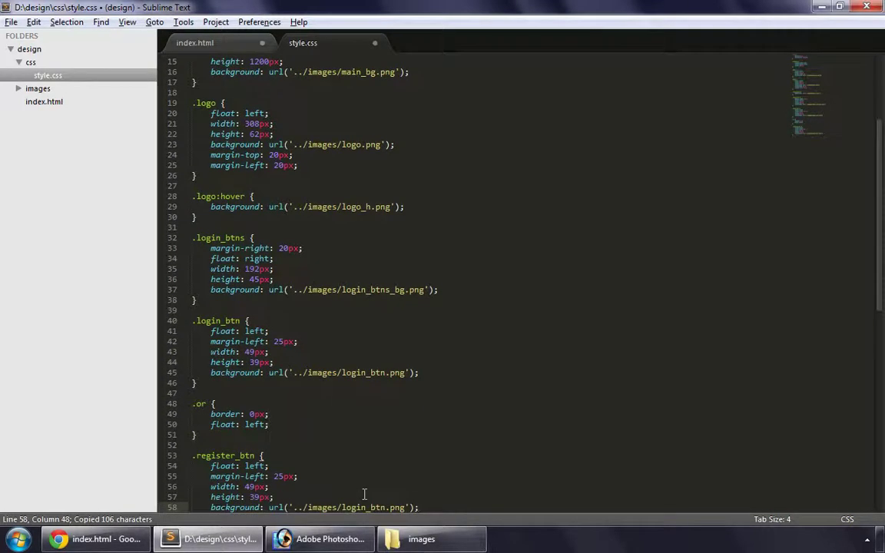
- Set the .register_btn width to 73px and its background to register_btn.png, saved
left_click(420, 540)
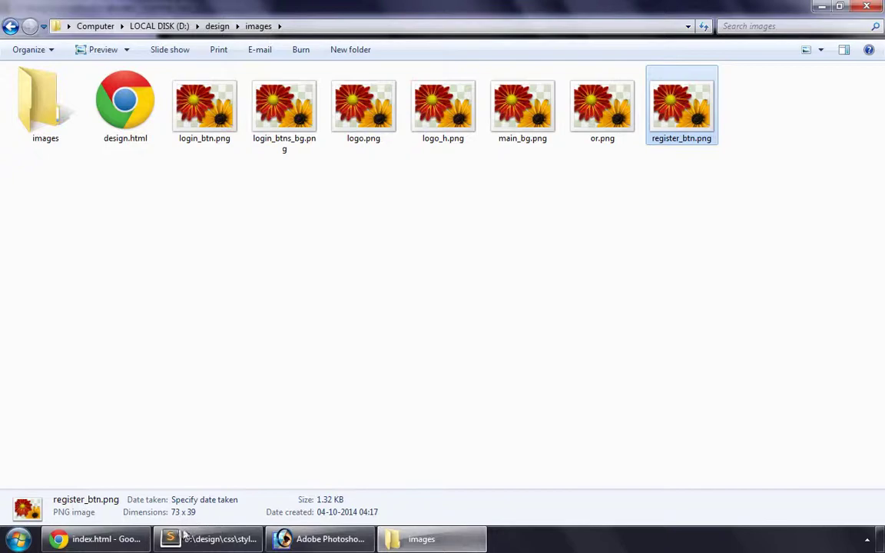
left_click(186, 538)
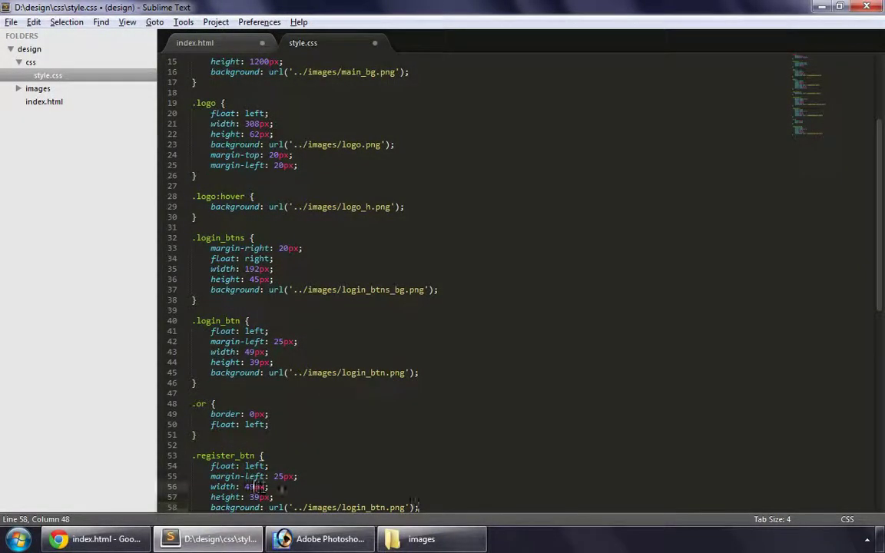
left_click(256, 487)
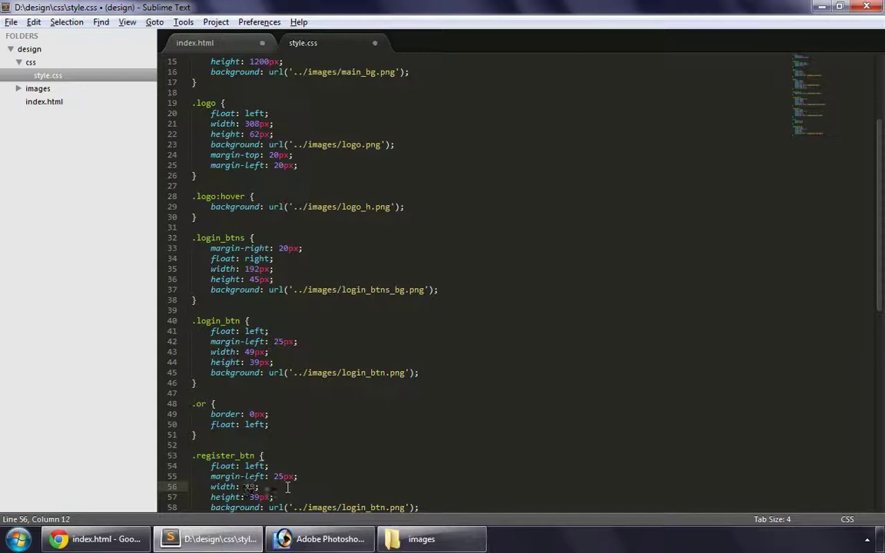
type("73")
key("Down")
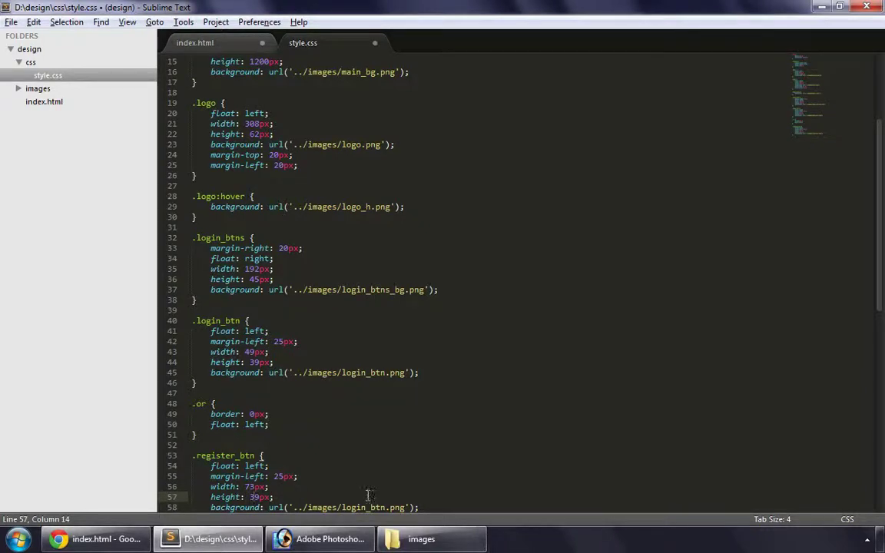
left_click_drag(342, 507, 367, 507)
type("r")
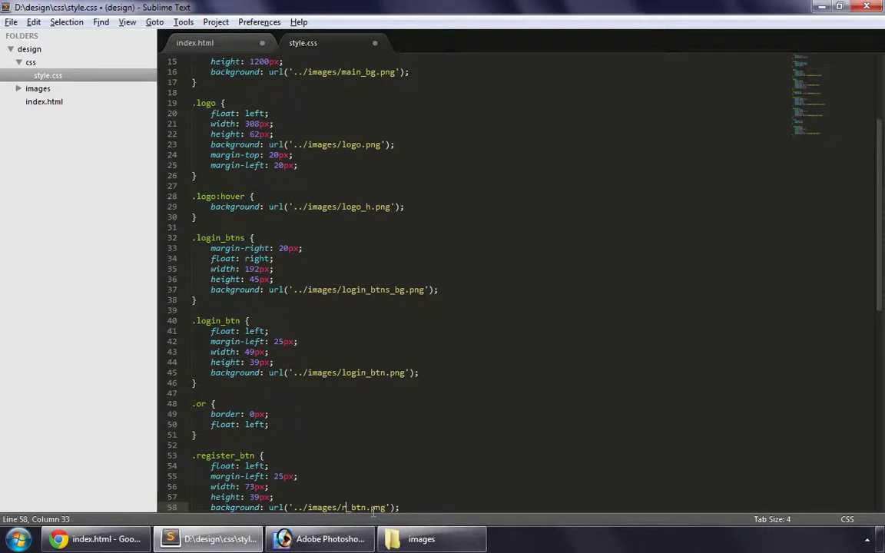
type("egister")
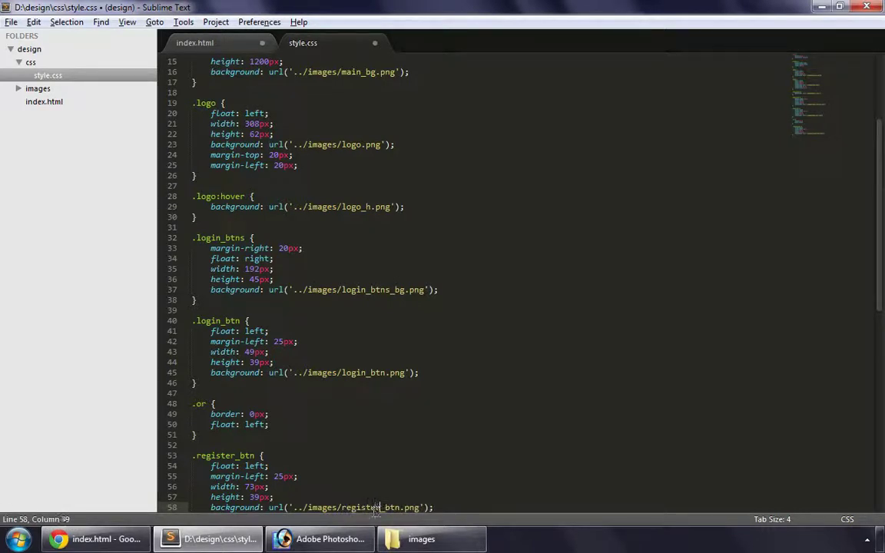
key("ctrl+s")
- Save style.css and index.html, then reload Chrome to view the Register button
left_click(177, 538)
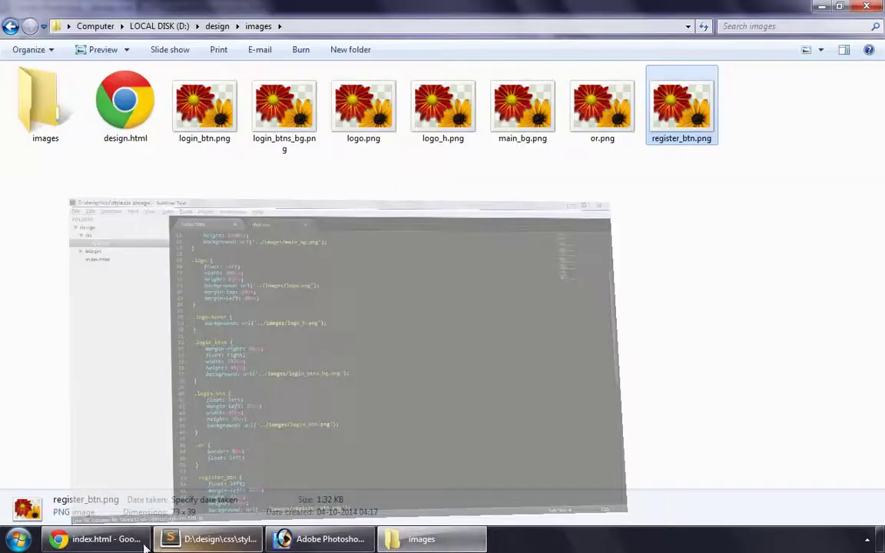
left_click(138, 541)
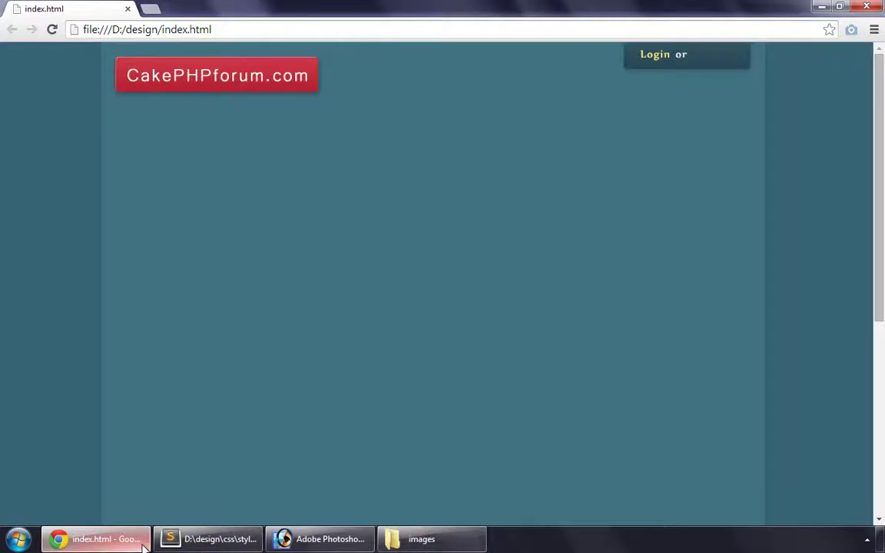
left_click(53, 29)
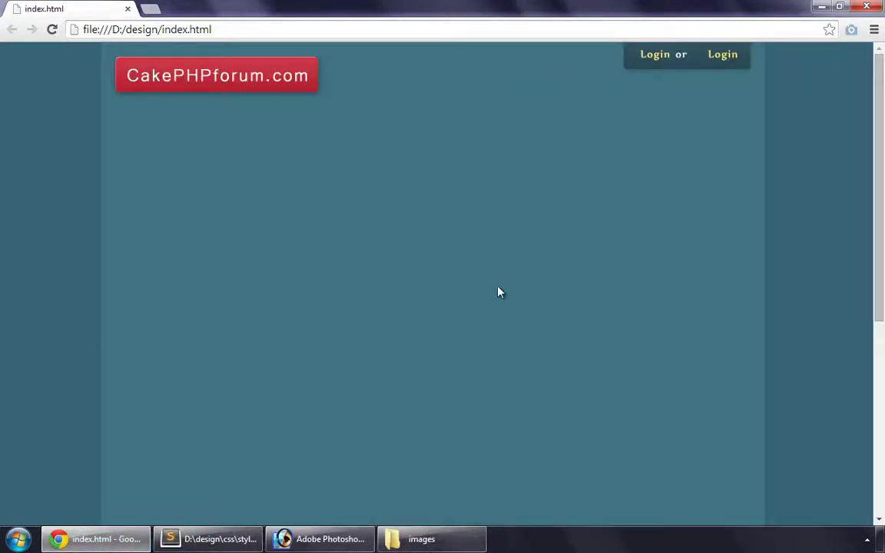
left_click(219, 540)
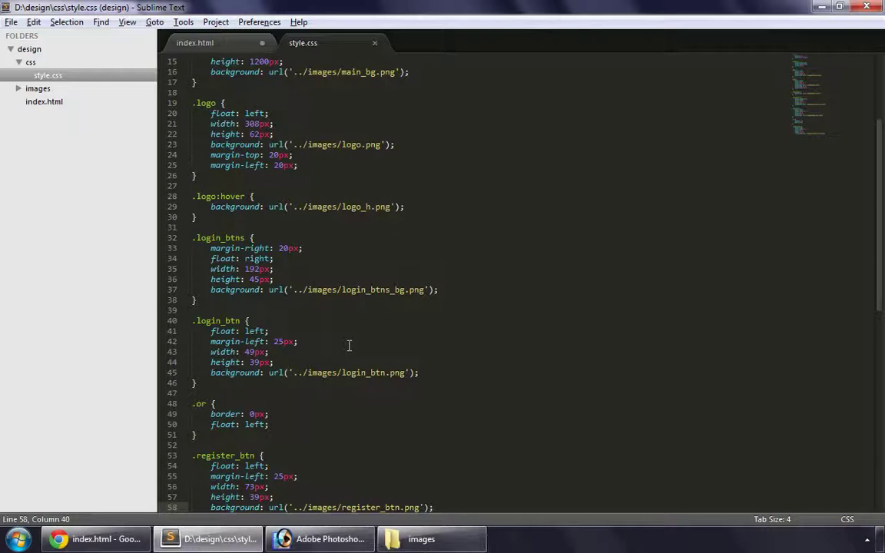
key("ctrl+s")
scroll(349, 345, "down", 4)
left_click(215, 43)
key("ctrl+s")
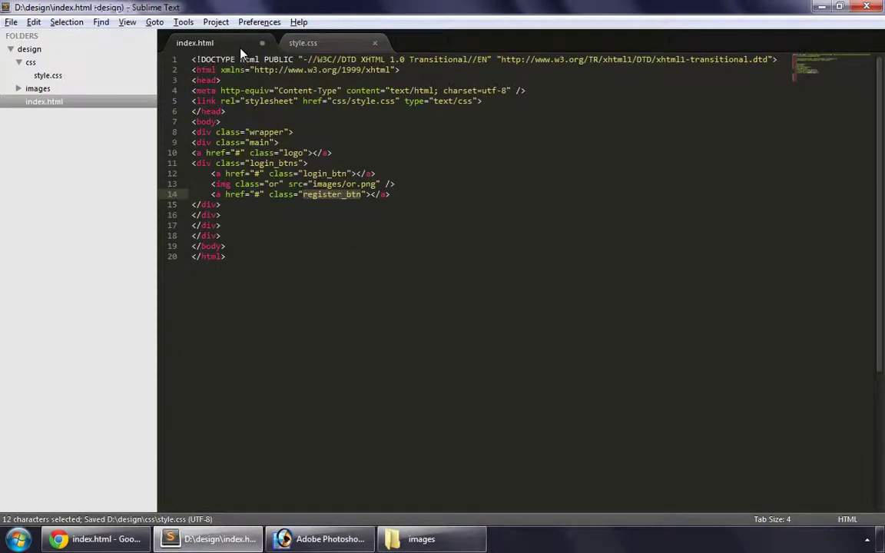
left_click(108, 538)
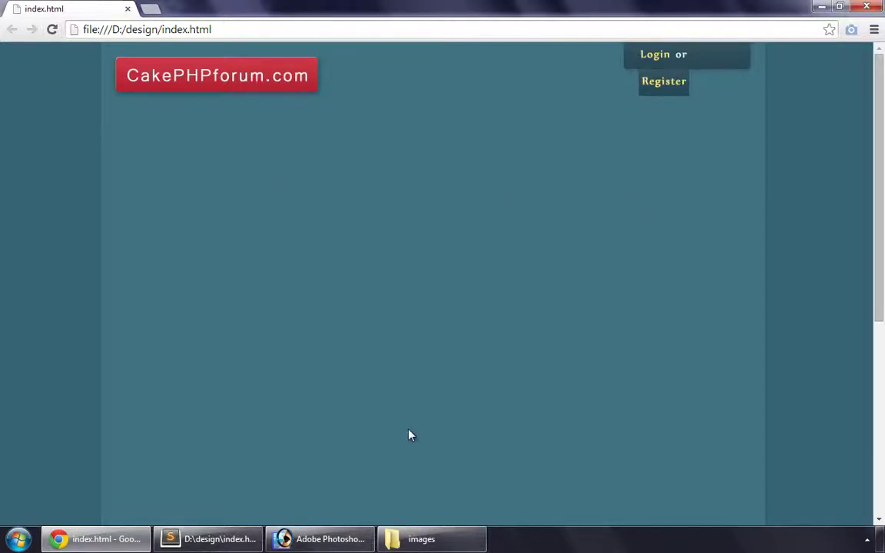
- Delete the margin-left line from .register_btn, save, and reload the page in Chrome
left_click(207, 538)
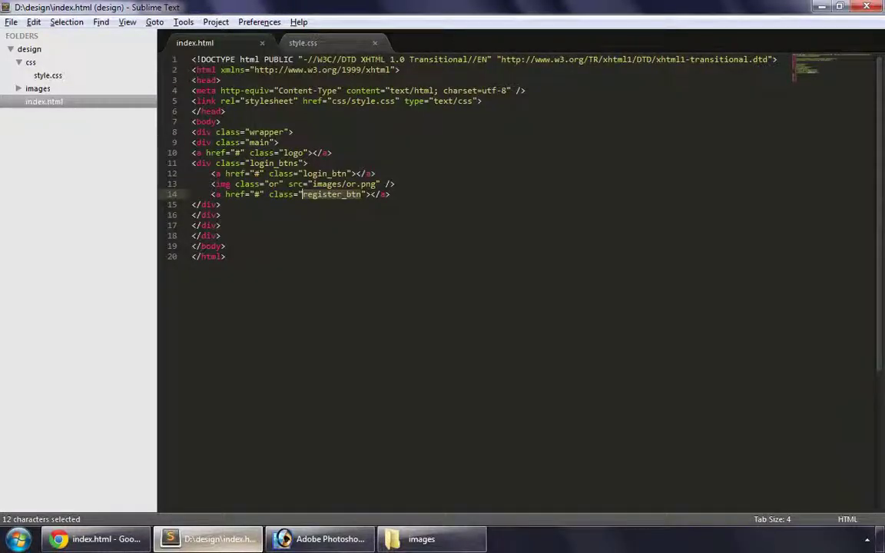
left_click(331, 47)
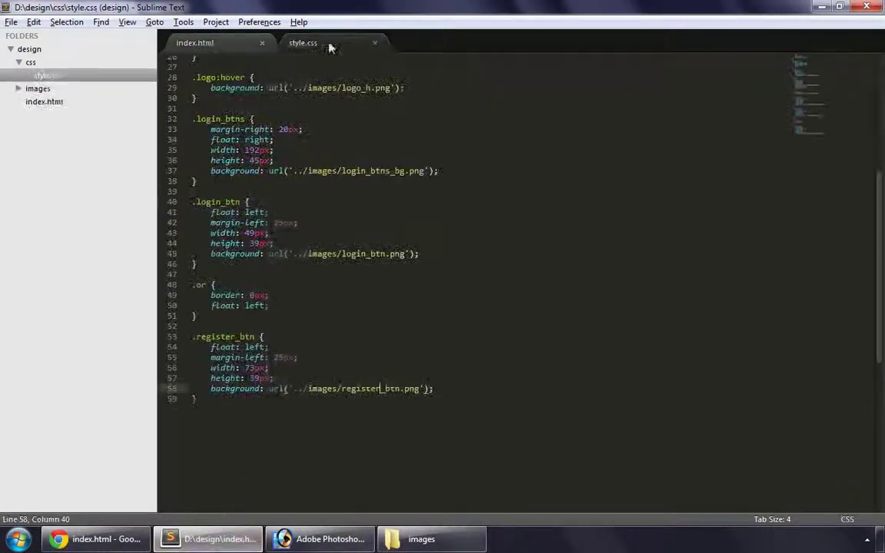
left_click(319, 357)
key("shift+Home")
key("BackSpace")
key("BackSpace")
key("BackSpace")
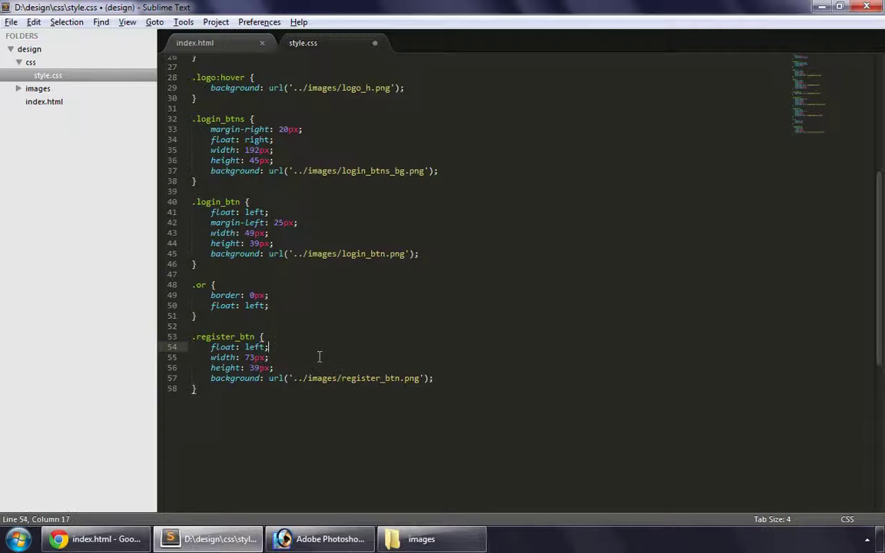
key("ctrl+s")
key("alt+Tab")
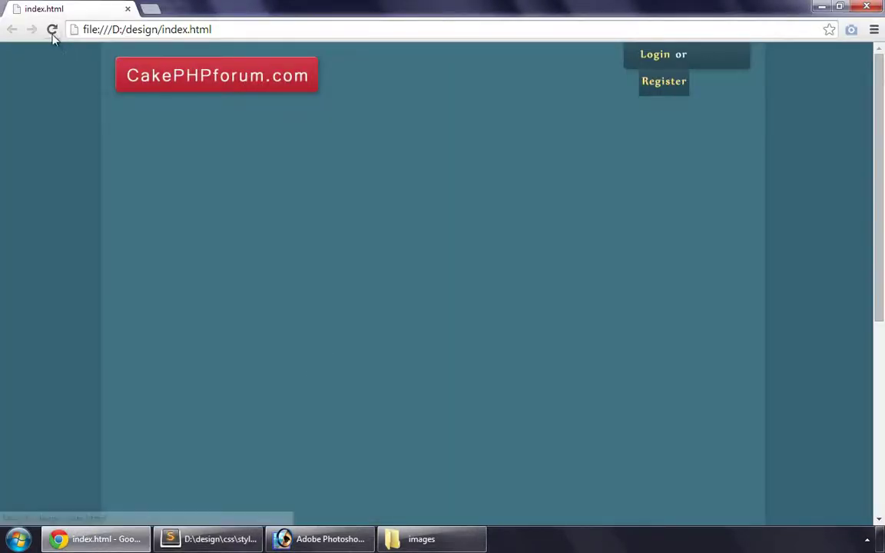
left_click(53, 36)
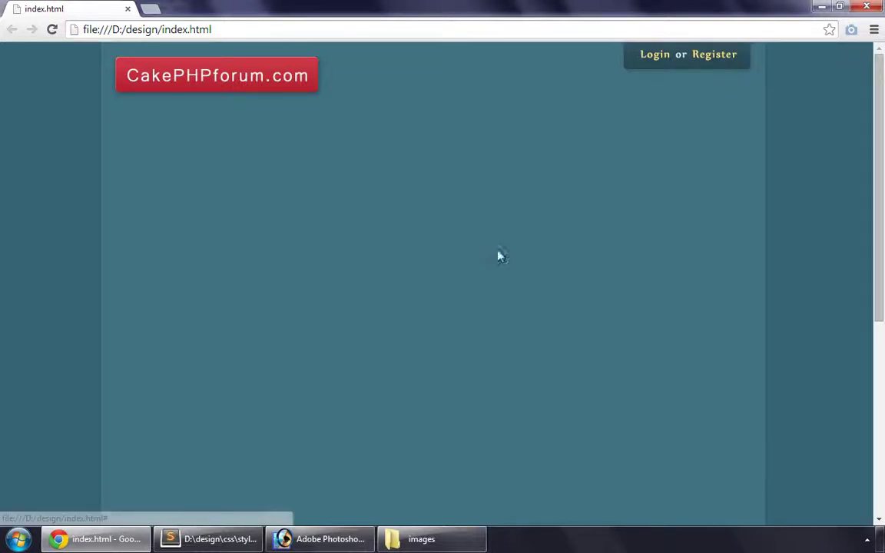
- Back in Photoshop, hide slices and guides and pick the Type tool
key("alt+Tab")
key("ctrl+h")
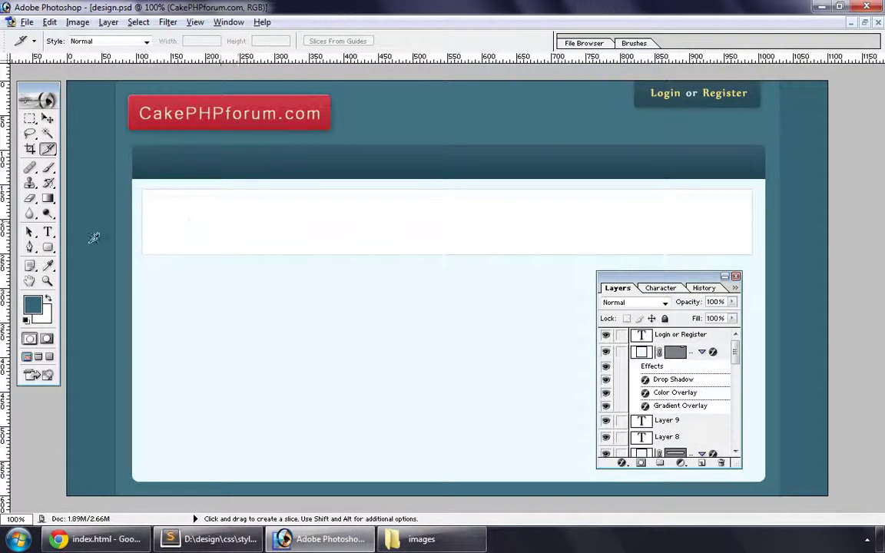
left_click(47, 232)
- Underline the word Register in the header text via the Character palette
left_click(673, 93)
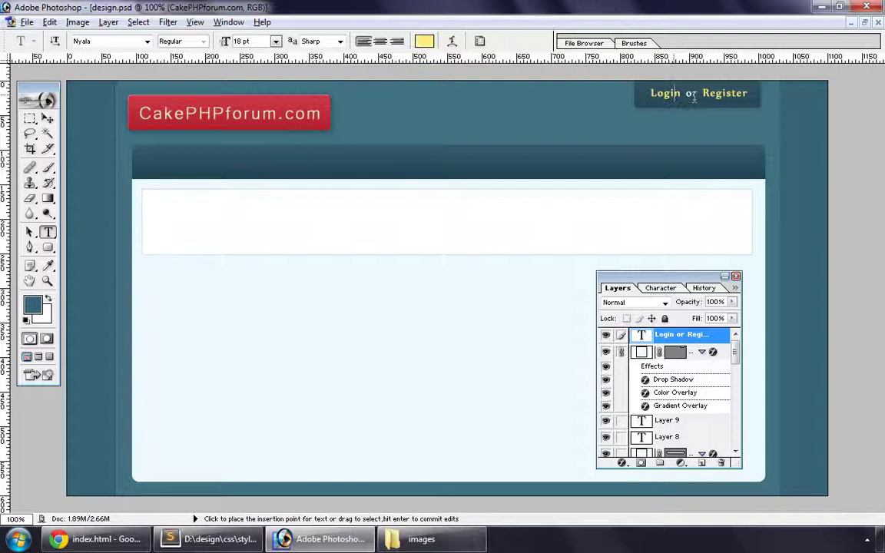
key("ctrl+shift+Left")
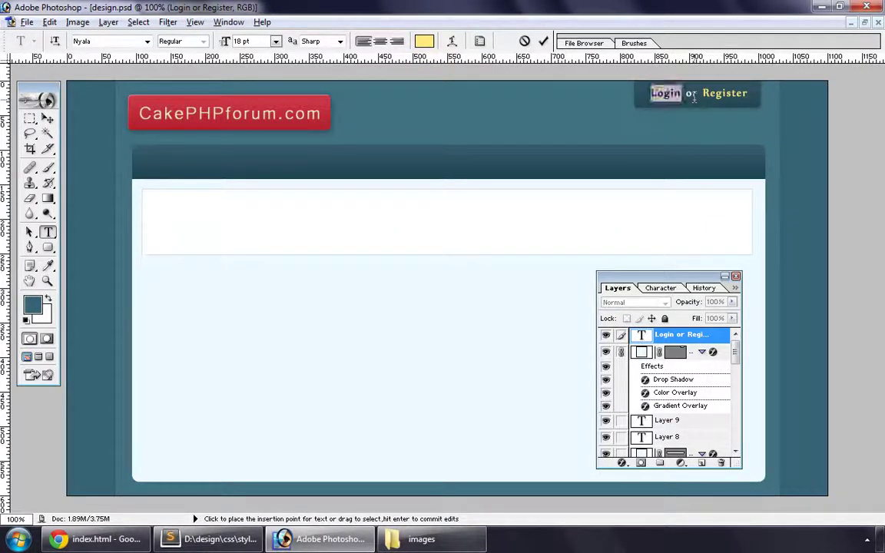
left_click(660, 287)
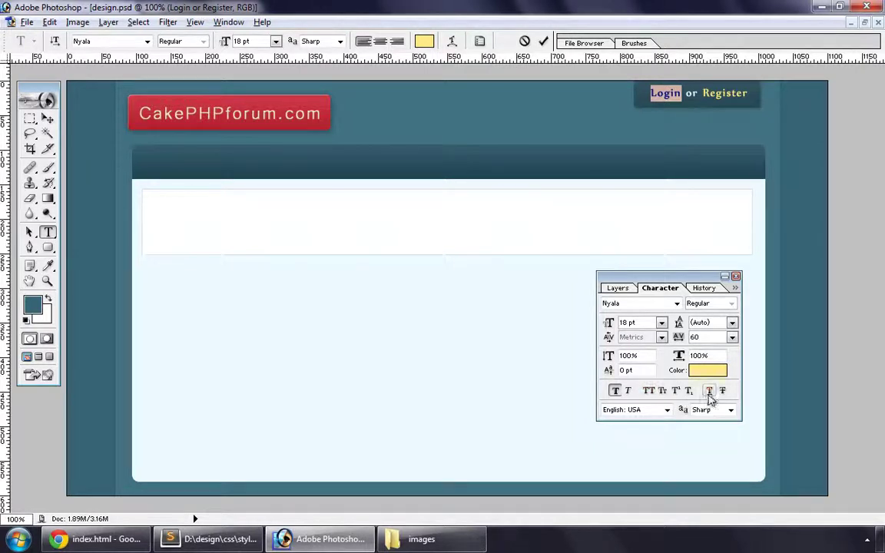
left_click(702, 93)
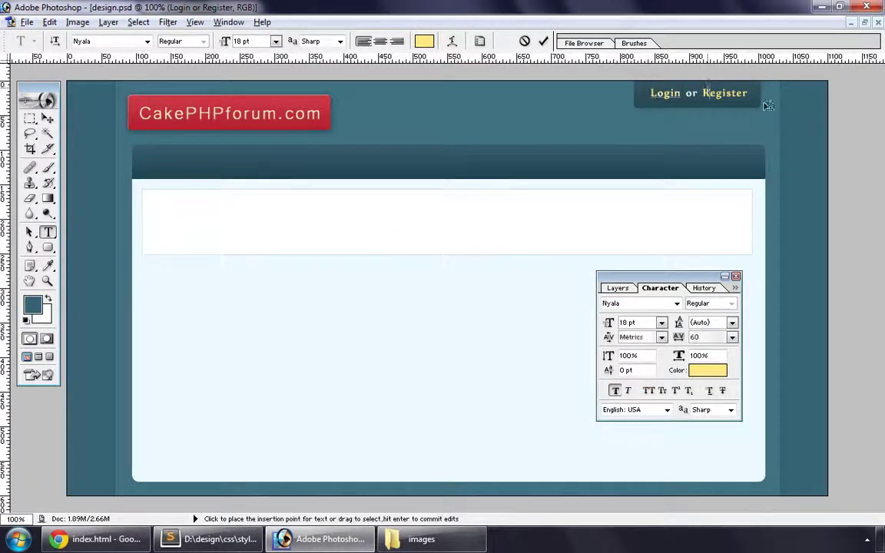
key("shift+End")
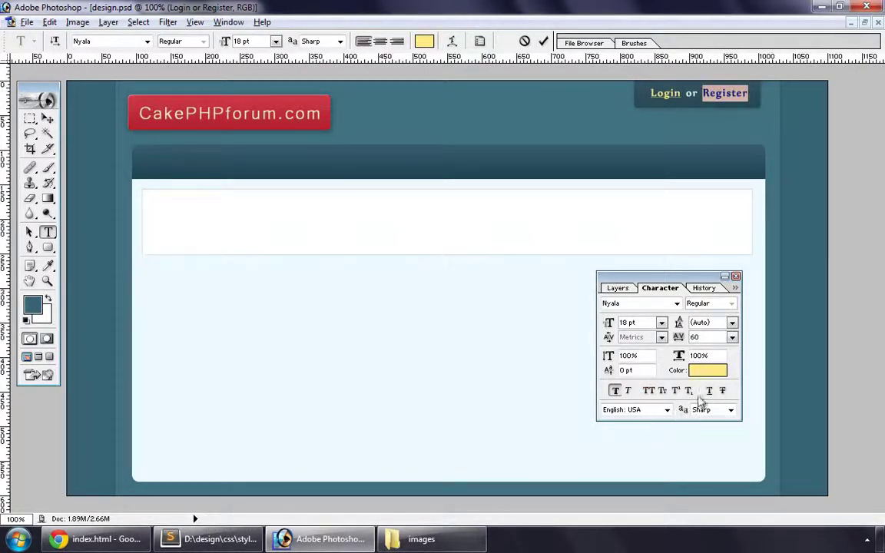
left_click(710, 392)
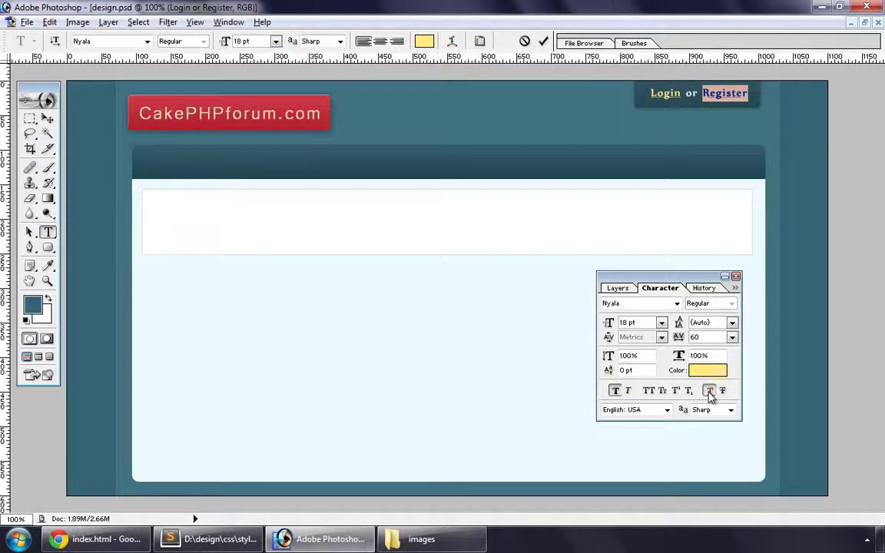
left_click(49, 120)
- Re-export the slices with Save for Web, replacing the existing images
key("ctrl+alt+shift+s")
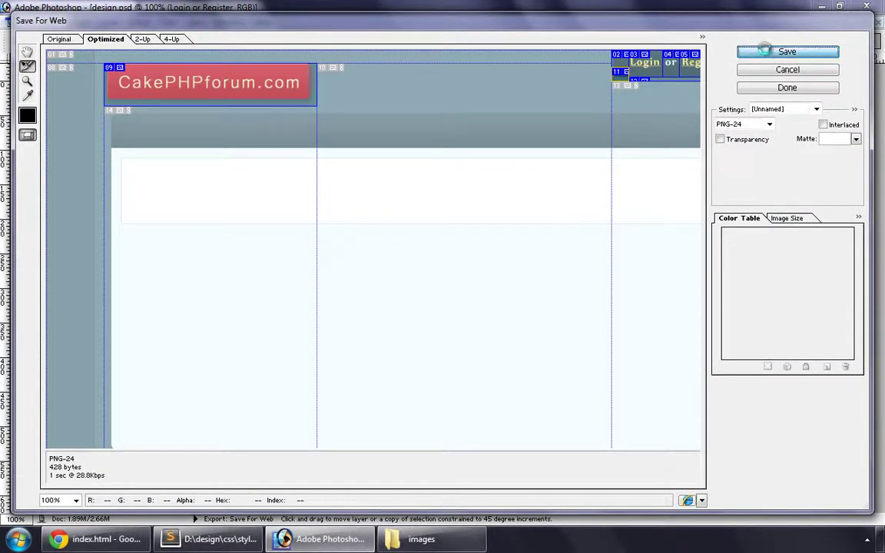
left_click(744, 53)
left_click(618, 449)
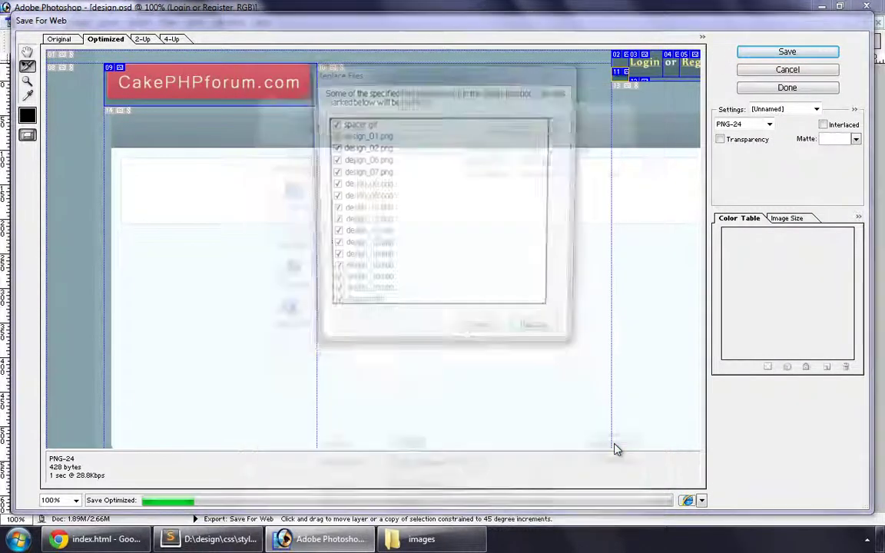
left_click(559, 343)
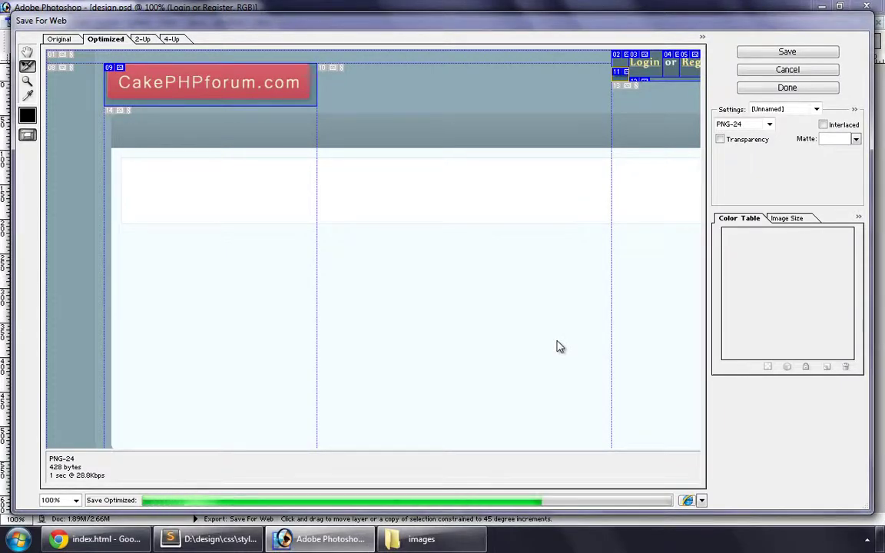
- Move design_03.png and design_05.png from the subfolder into the design images folder
key("alt+Tab")
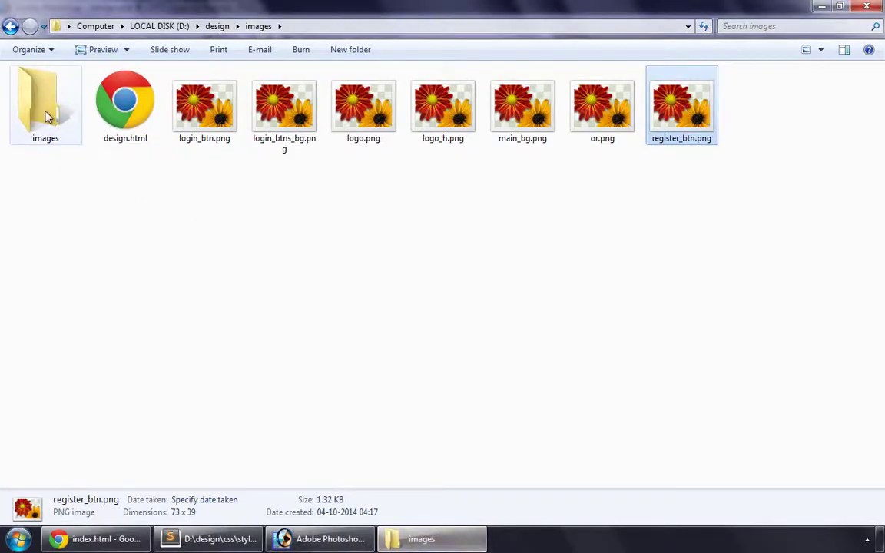
double_click(45, 115)
left_click(184, 121)
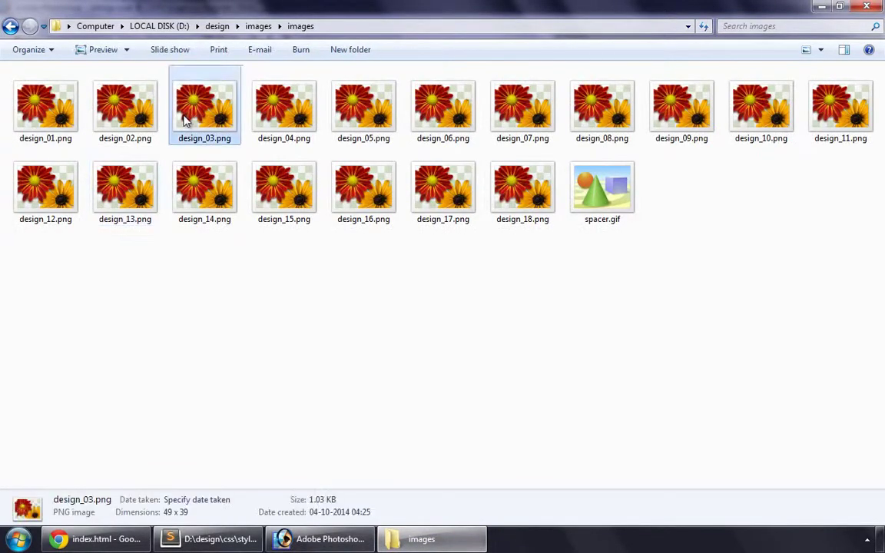
left_click(372, 139, "ctrl")
key("ctrl+x")
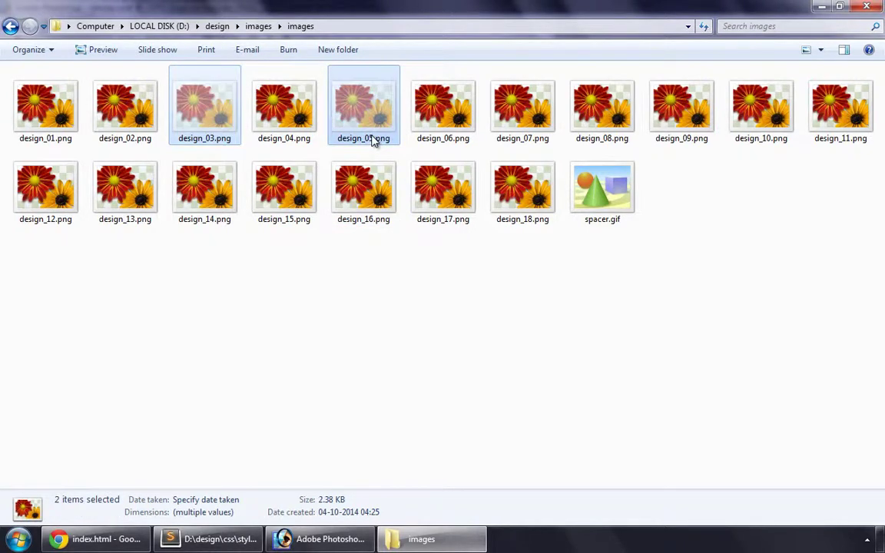
left_click(258, 25)
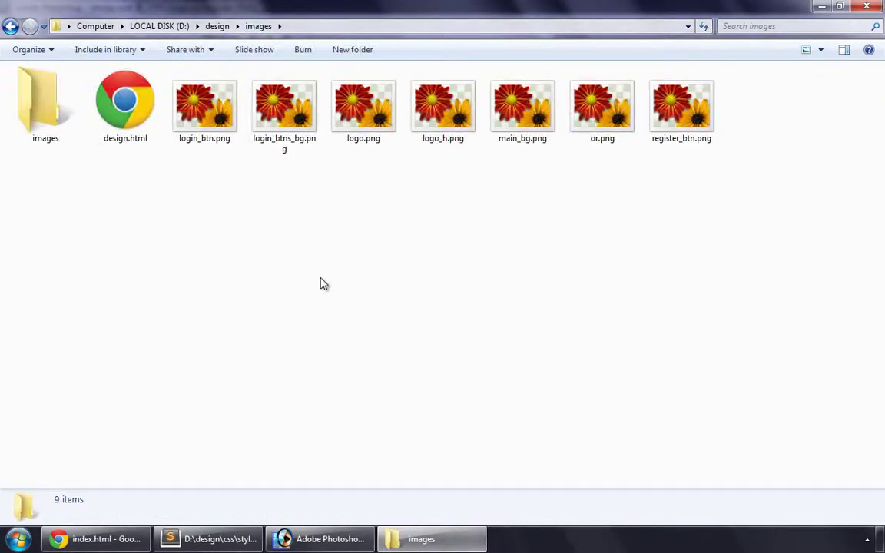
key("ctrl+v")
left_click(271, 241)
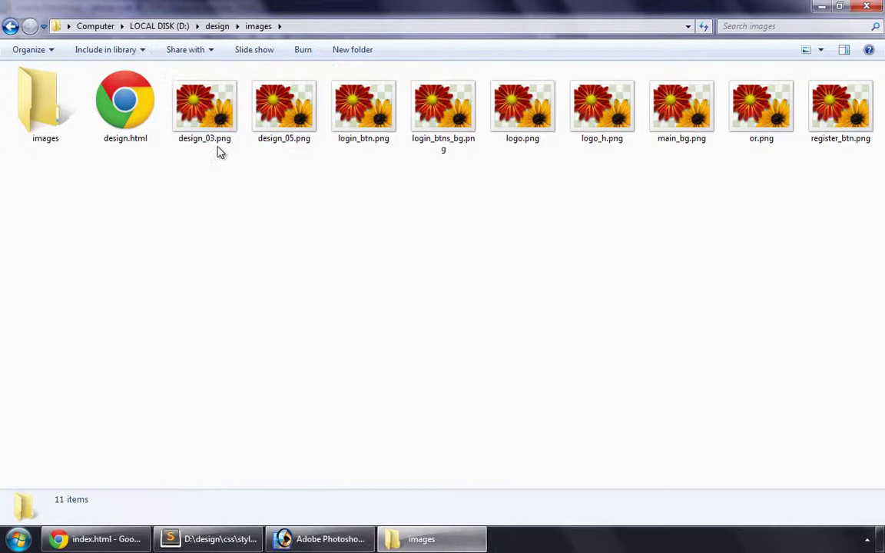
- Rename design_03.png to login_btn_h.png and design_05.png to register_btn_h.png
left_click(214, 141)
key("shift+F10")
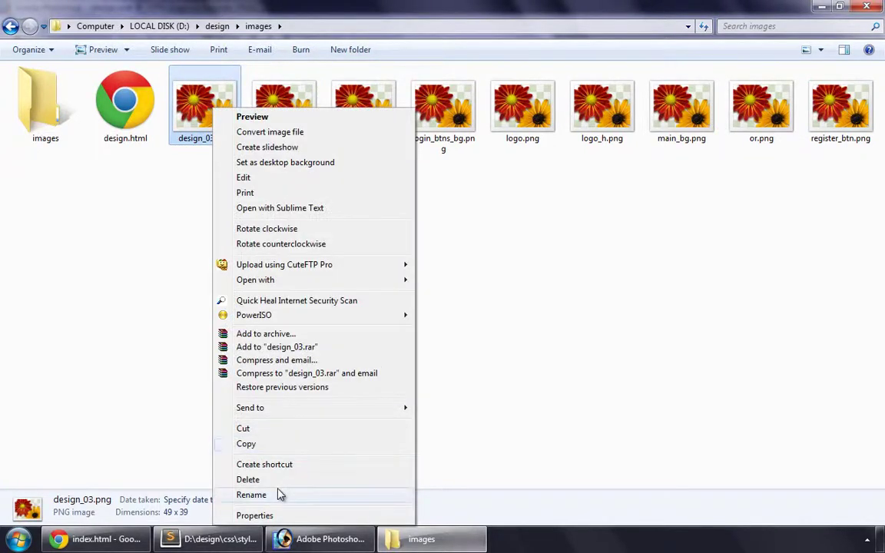
left_click(278, 494)
type("login")
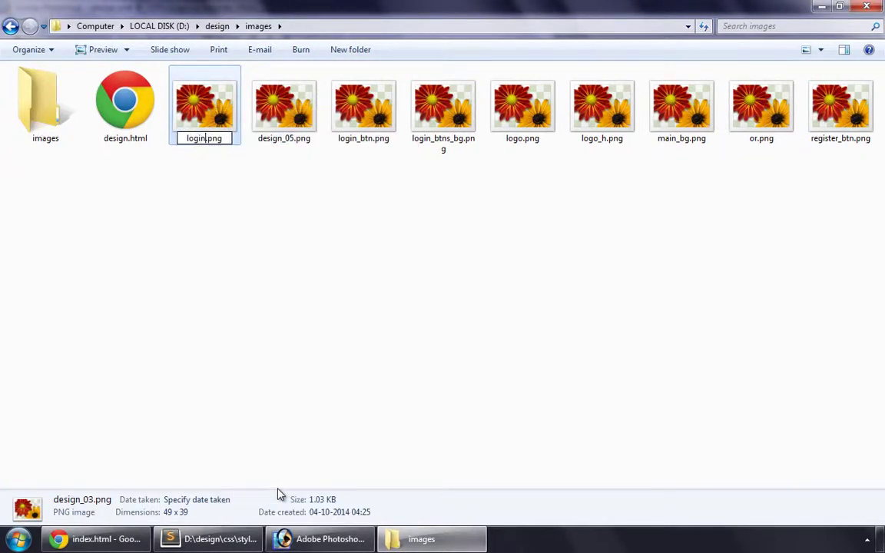
type("_btn_")
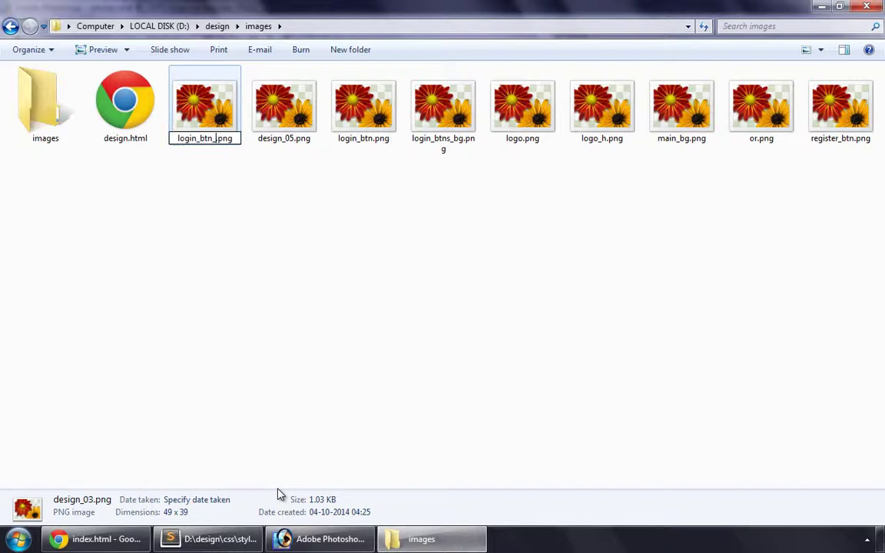
type("h")
key("Return")
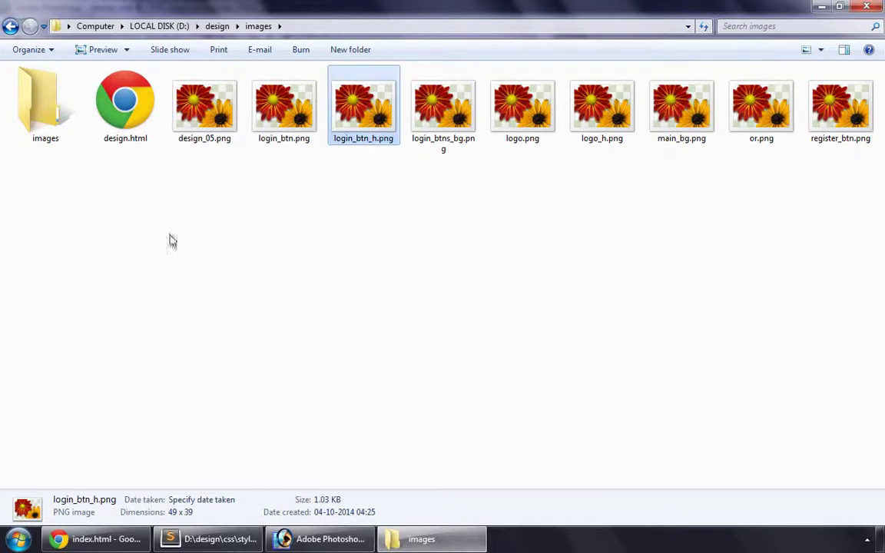
right_click(204, 137)
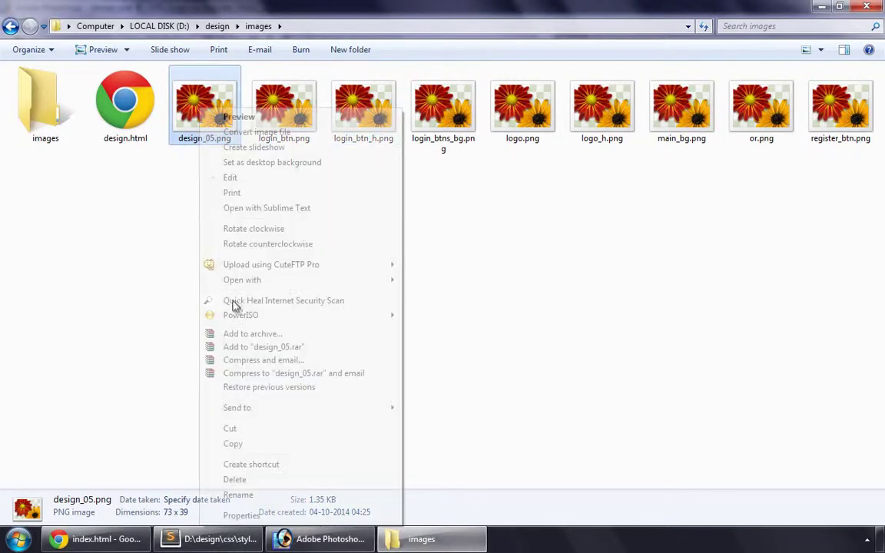
left_click(271, 494)
type("reg")
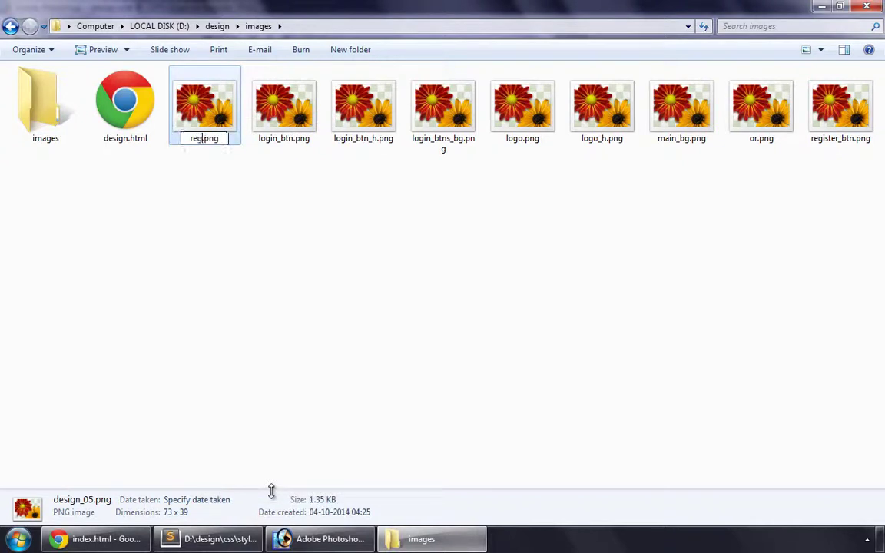
type("ister_b")
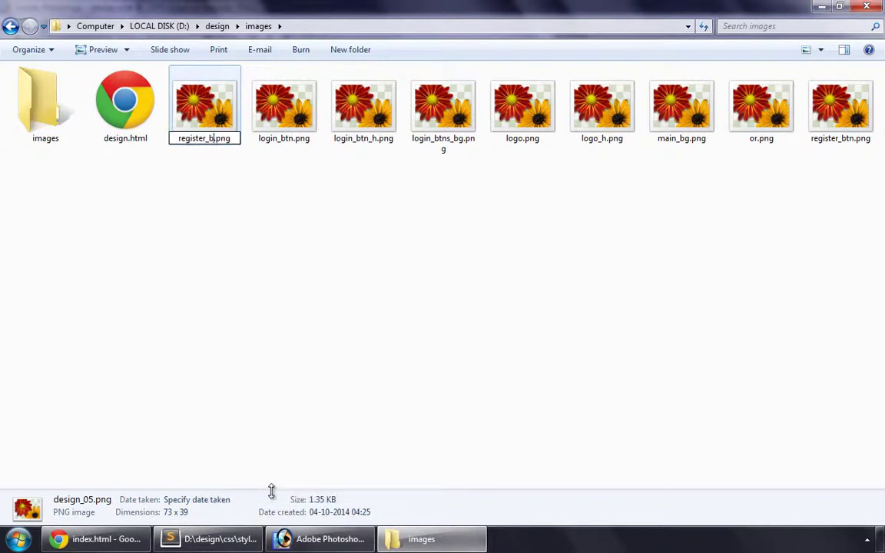
type("tn_h")
key("Return")
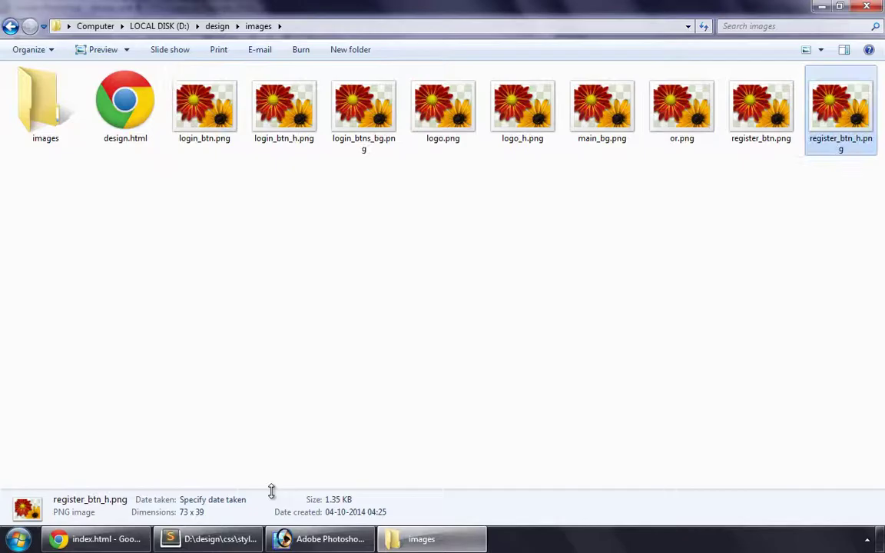
left_click(213, 539)
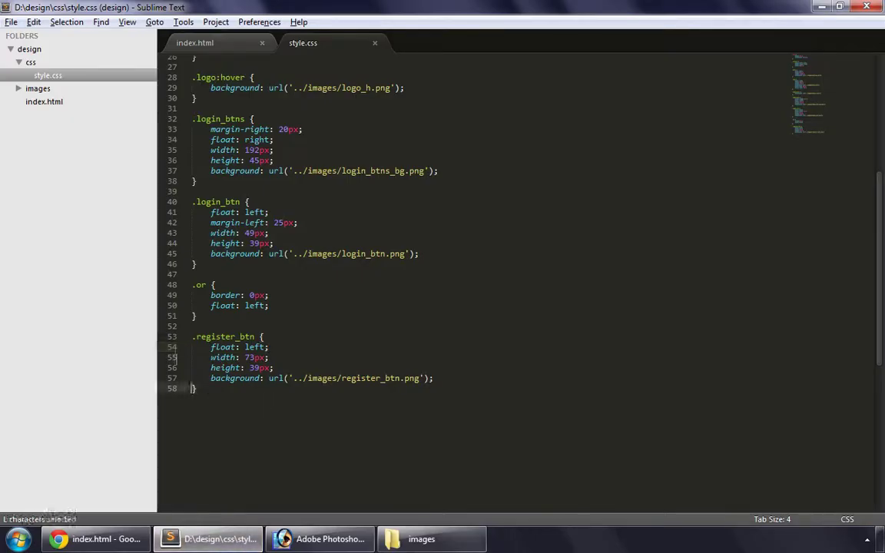
- Add a .register_btn:hover rule keeping only the register_btn_h.png background, and save style.css
left_click_drag(198, 388, 171, 340)
key("ctrl+c")
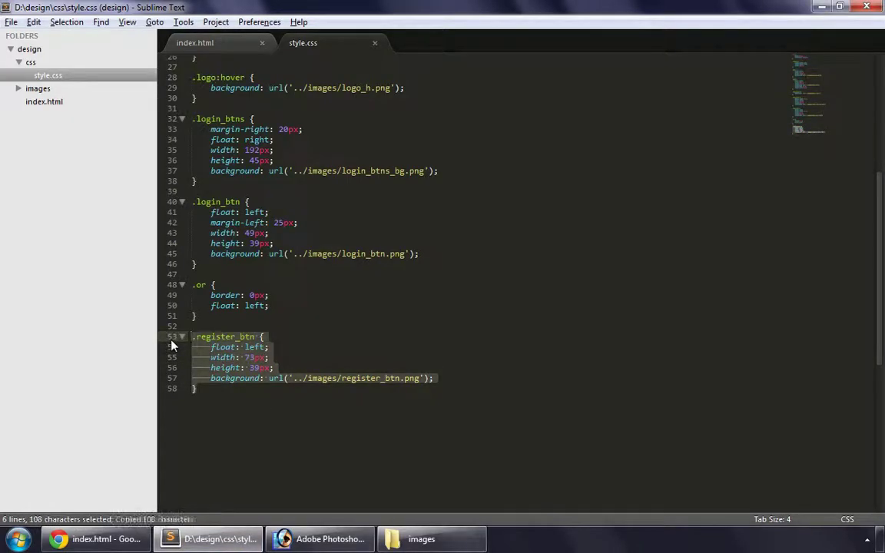
key("Right")
key("Return")
key("Return")
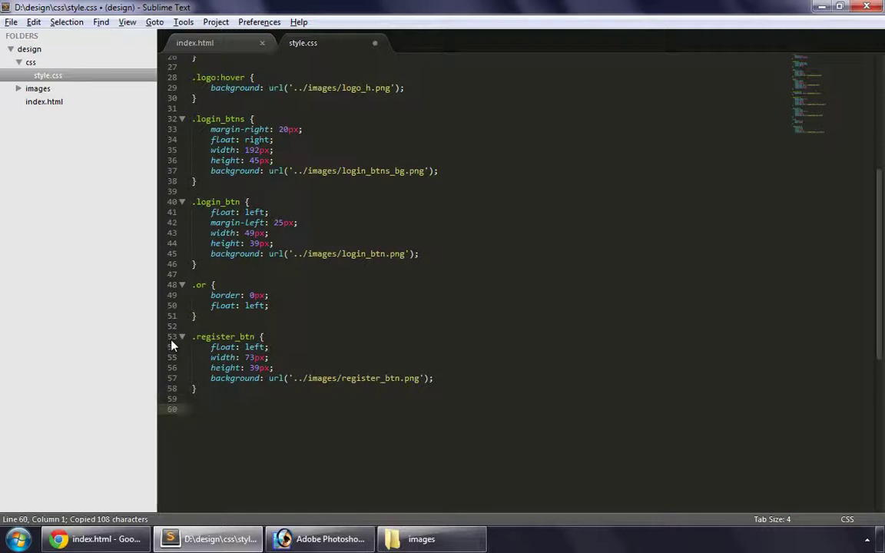
key("ctrl+v")
left_click(256, 409)
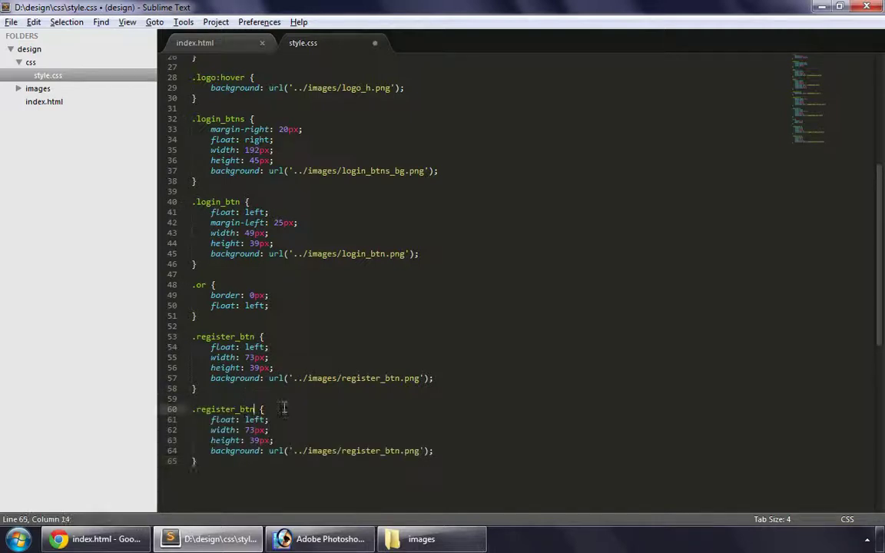
type(":hov")
type("er")
left_click(399, 451)
type("_h")
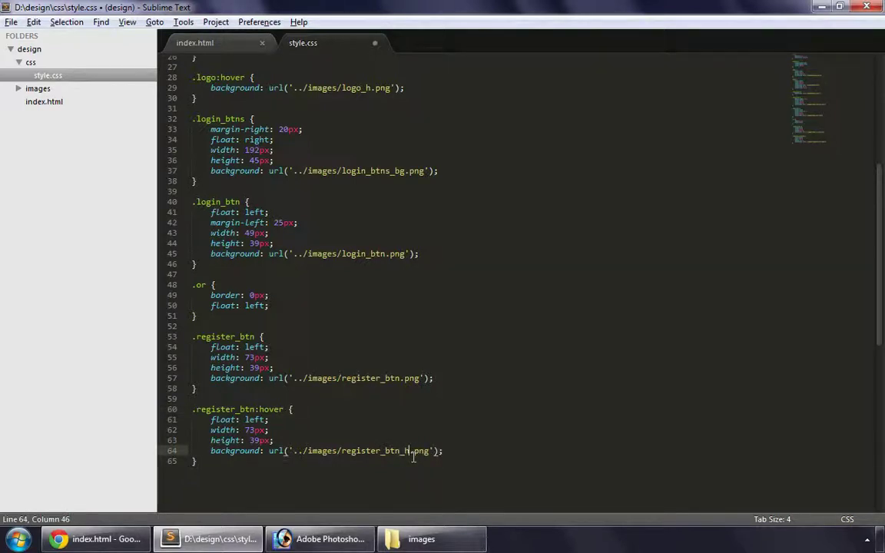
key("shift+Up")
key("shift+Up")
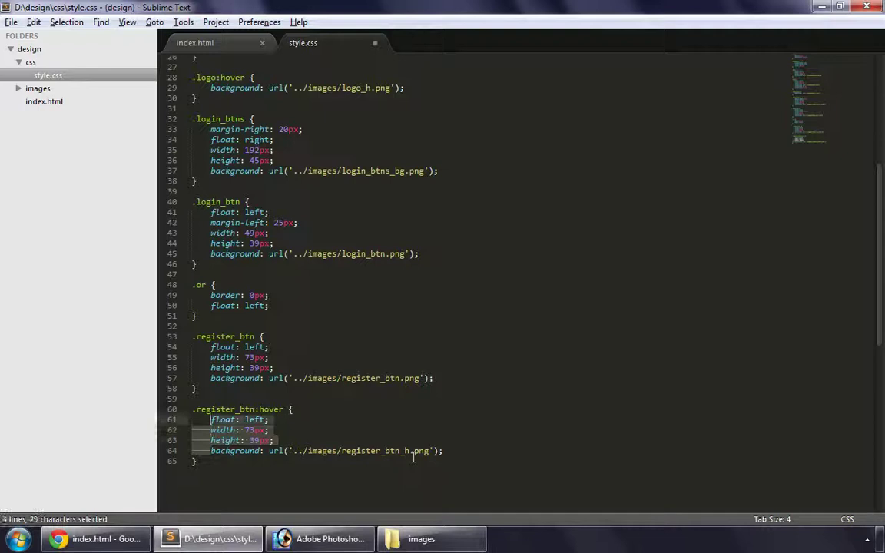
key("BackSpace")
key("ctrl+s")
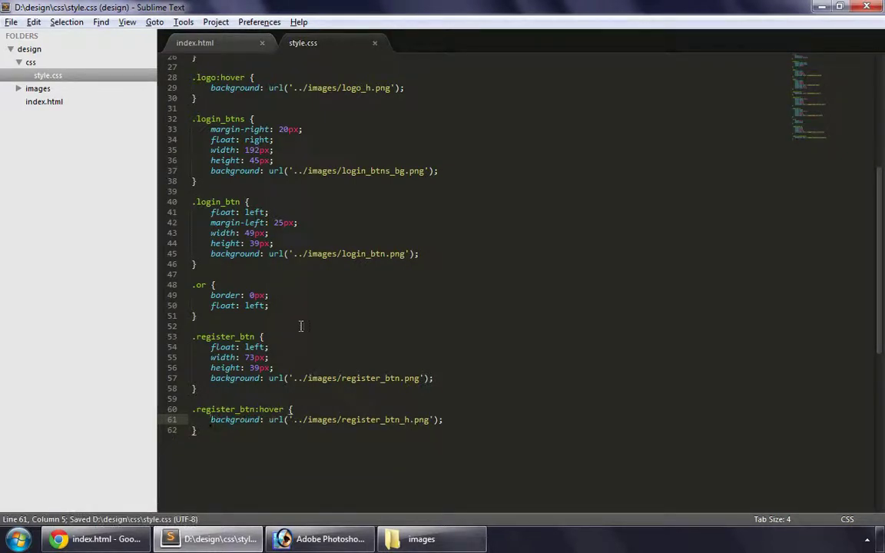
- Duplicate the .login_btn rule directly below the original
left_click(215, 265)
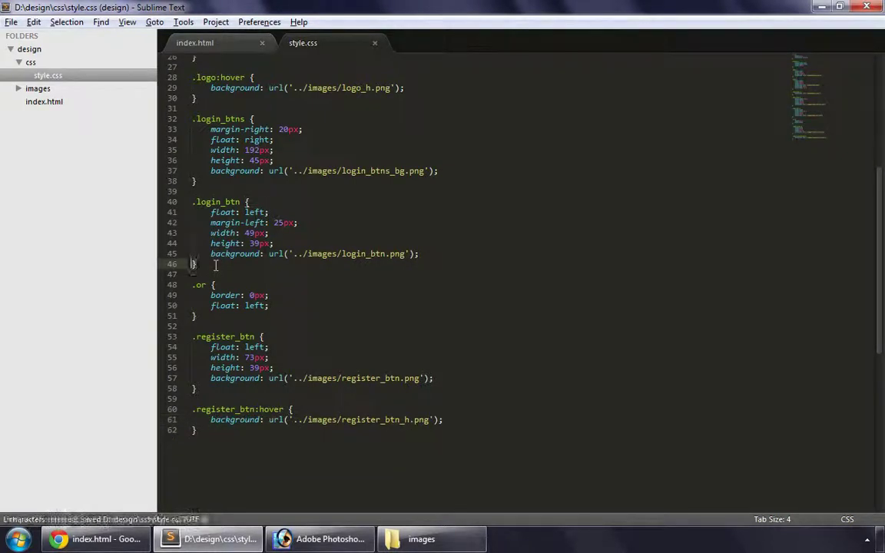
key("shift+Up")
key("shift+Up")
key("shift+Up")
key("shift+Up")
key("shift+Up")
key("shift+Home")
key("ctrl+c")
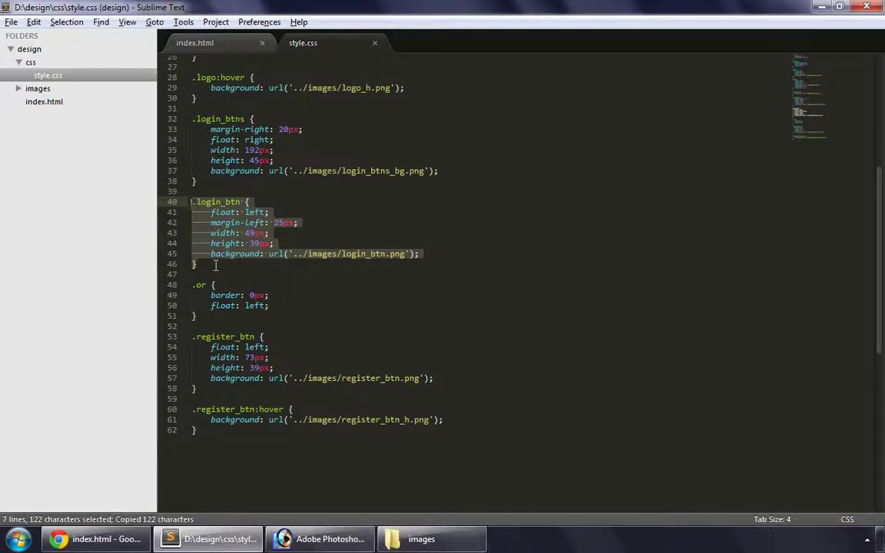
left_click(215, 265)
key("Return")
key("Return")
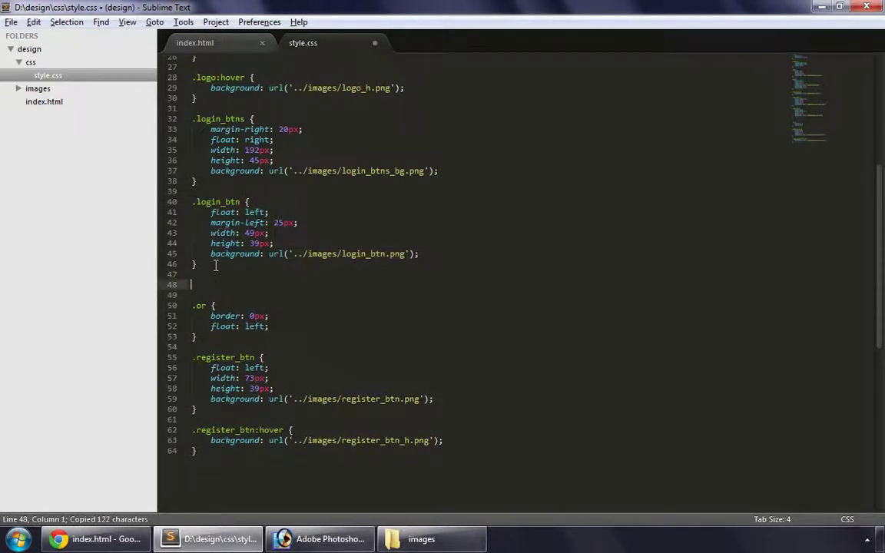
key("ctrl+v")
- Turn the duplicate into .login_btn:hover with only the login_btn_h.png background, and save
left_click(240, 285)
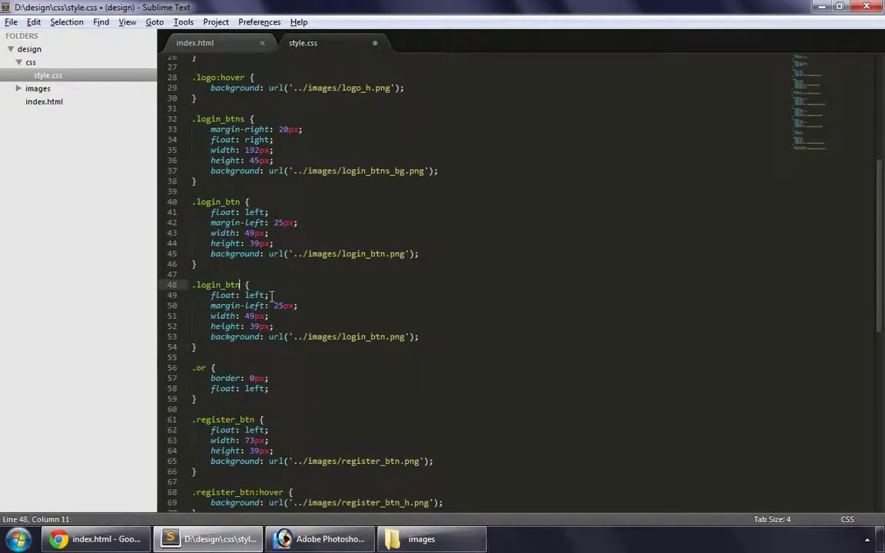
type(":ho")
type("ver")
left_click(385, 336)
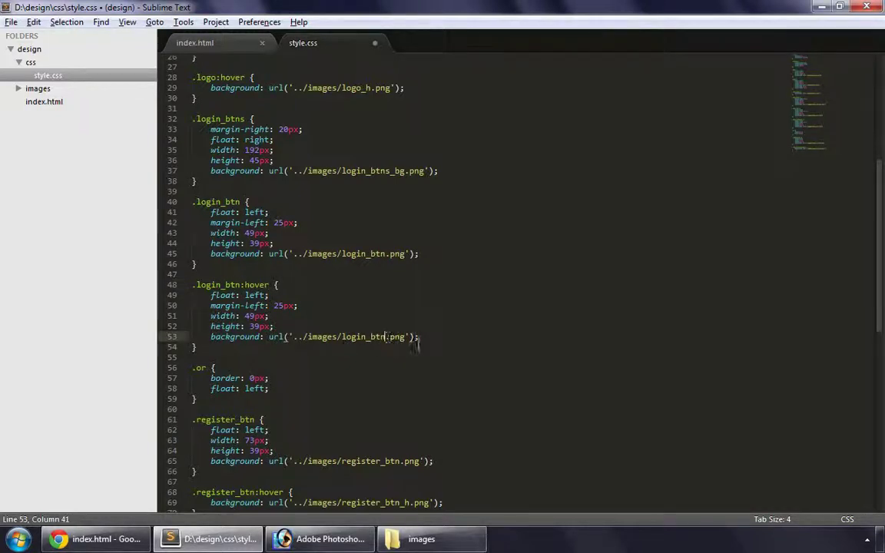
type("_h")
key("Home")
key("shift+Up")
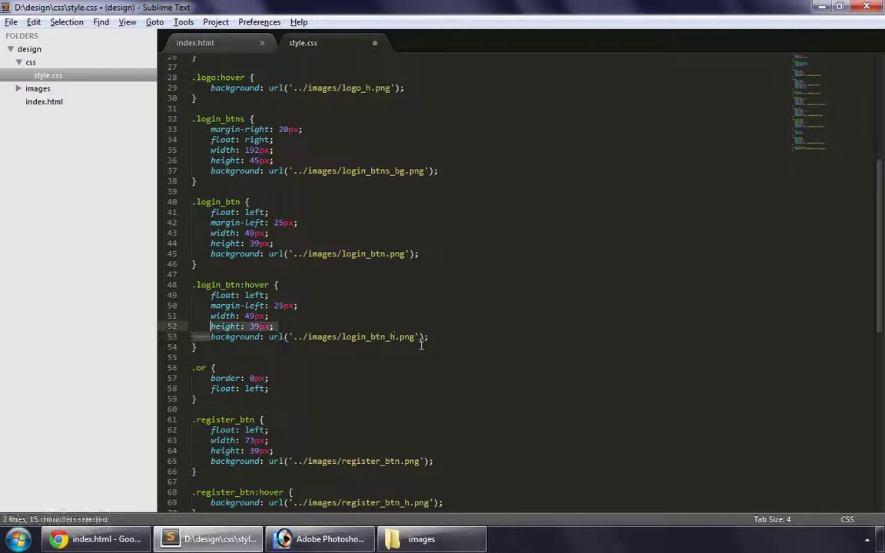
key("shift+Up")
key("shift+Up")
key("shift+Up")
key("BackSpace")
key("ctrl+s")
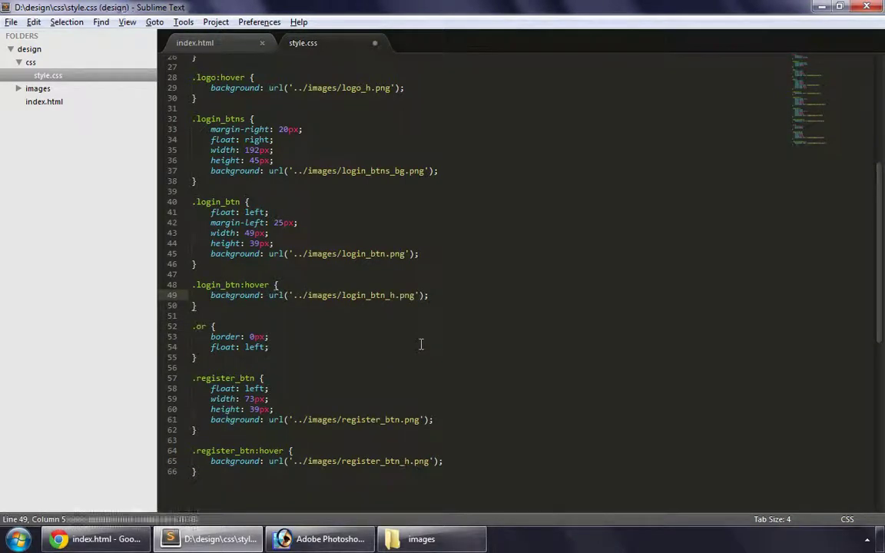
left_click(88, 539)
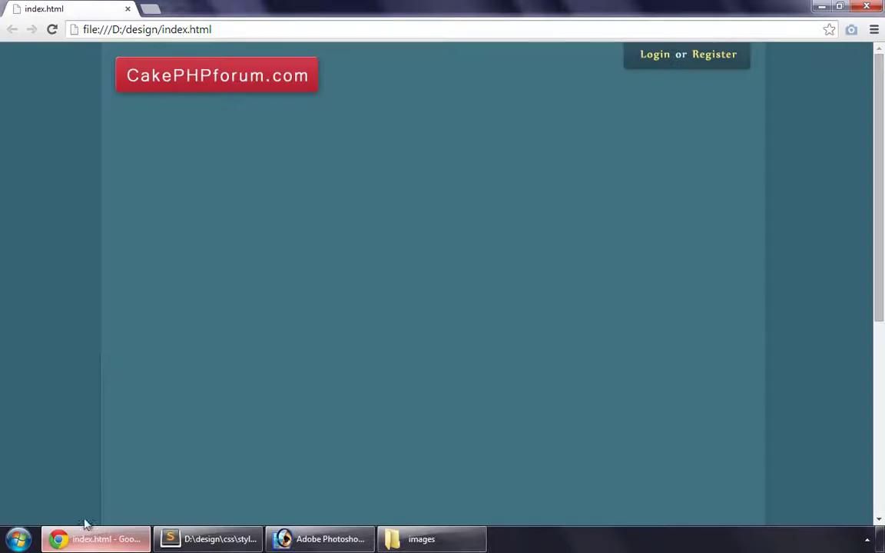
- Reload index.html in Chrome to apply the hover styles, then return to design.psd in Photoshop
left_click(52, 29)
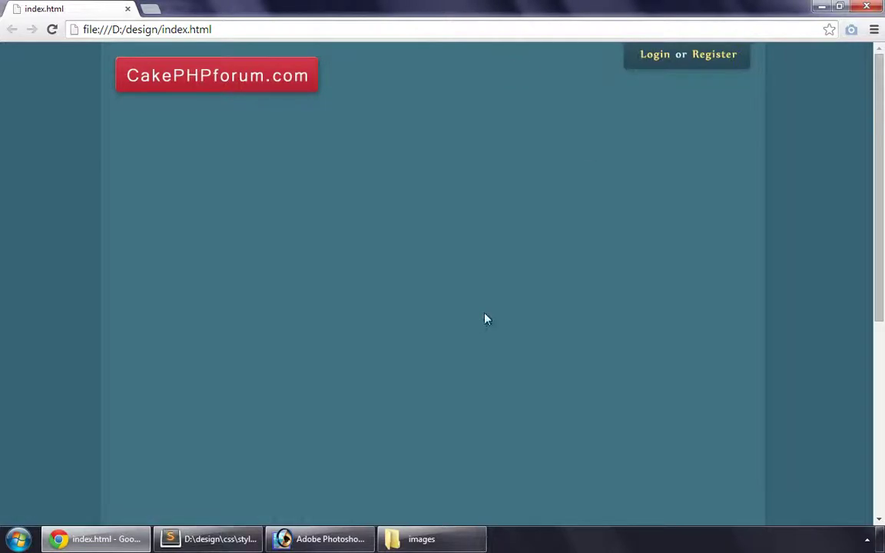
left_click(347, 537)
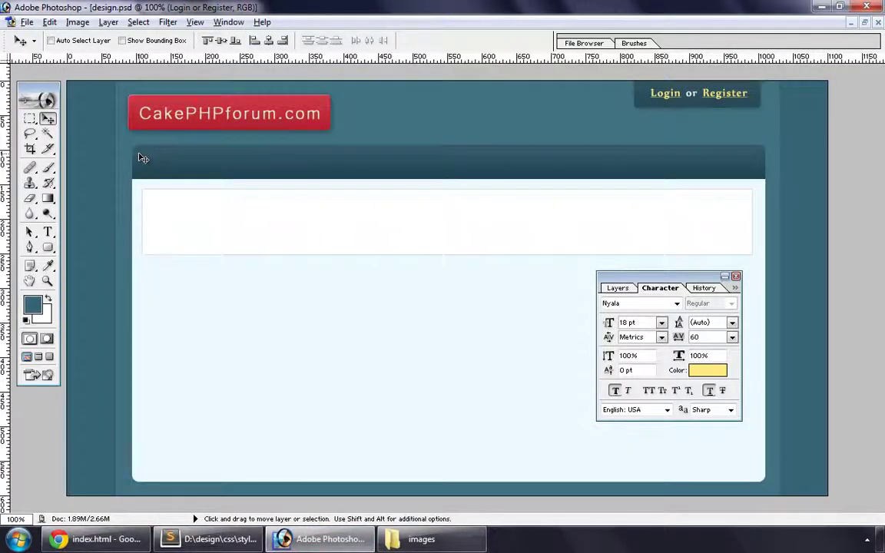